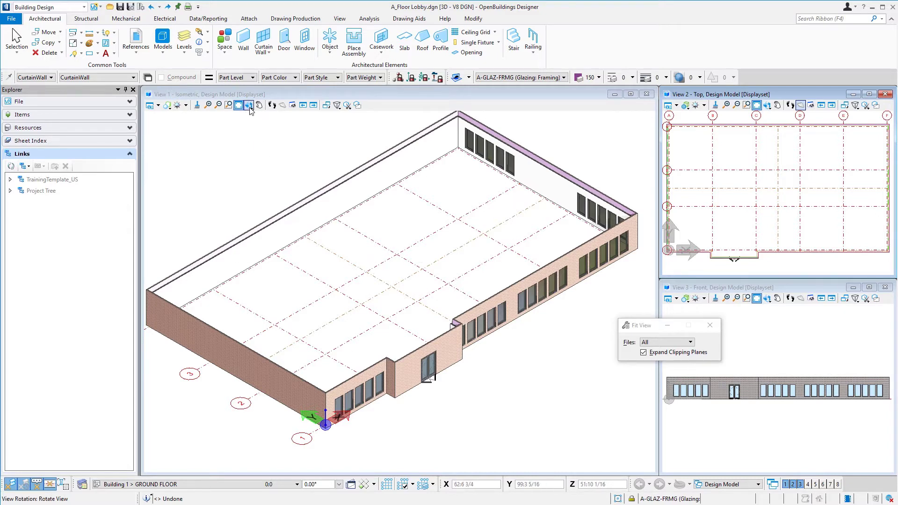
- Dynamically rotate View 1 to see the building from its back side
{"action": "left_click", "coordinate": [250, 106]}
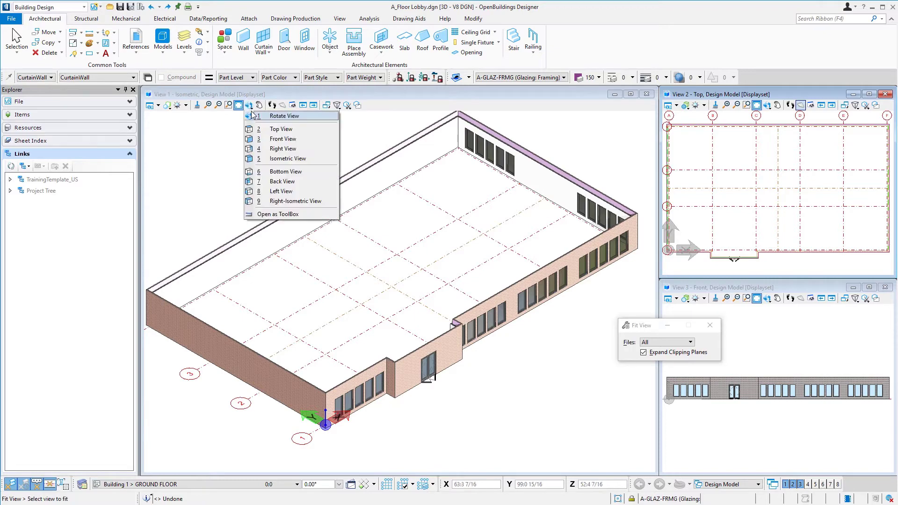
{"action": "left_click", "coordinate": [270, 116]}
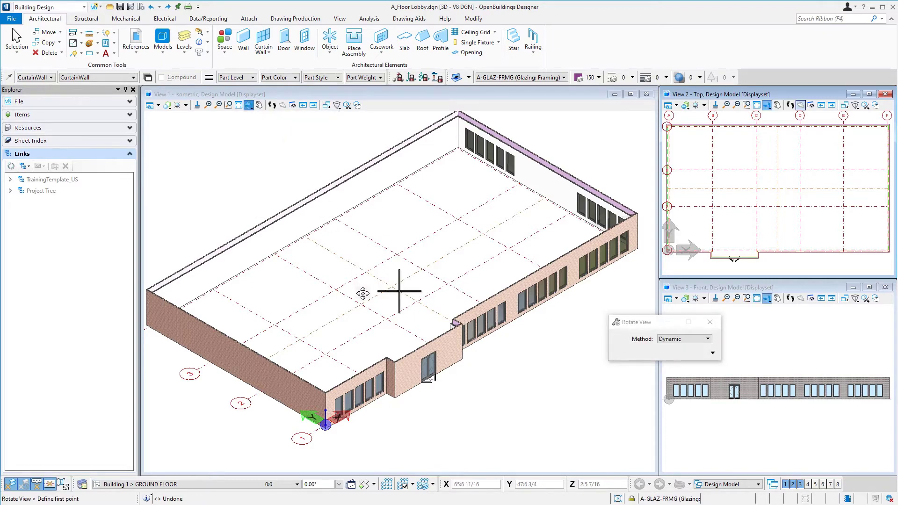
{"action": "left_click", "coordinate": [360, 296]}
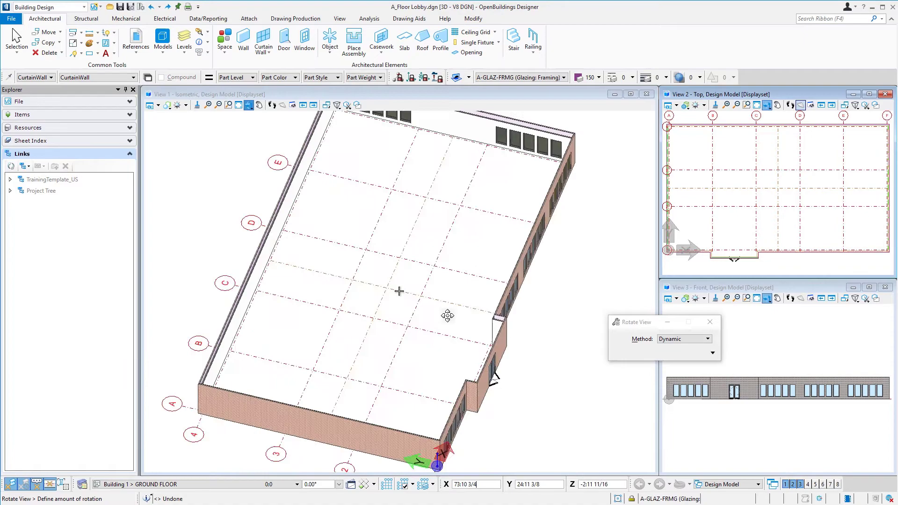
{"action": "left_click", "coordinate": [262, 239]}
{"action": "left_click", "coordinate": [262, 239]}
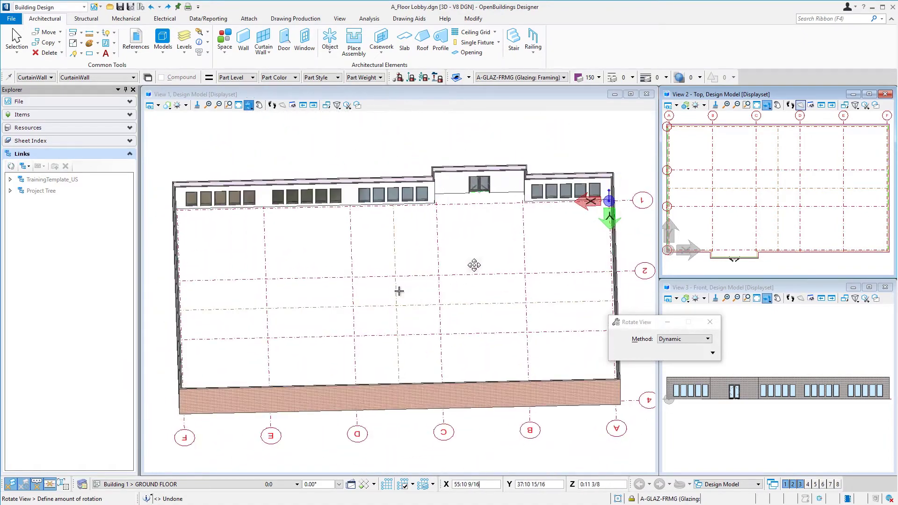
{"action": "right_click", "coordinate": [297, 166]}
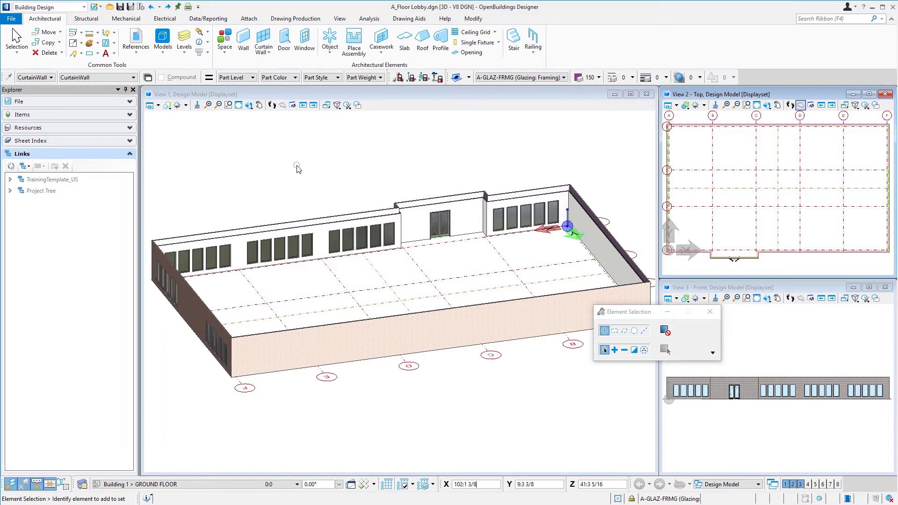
- Set View 1 to the Back Right Isometric orientation and bring the back wall near grid line B into close view
{"action": "left_click", "coordinate": [294, 178]}
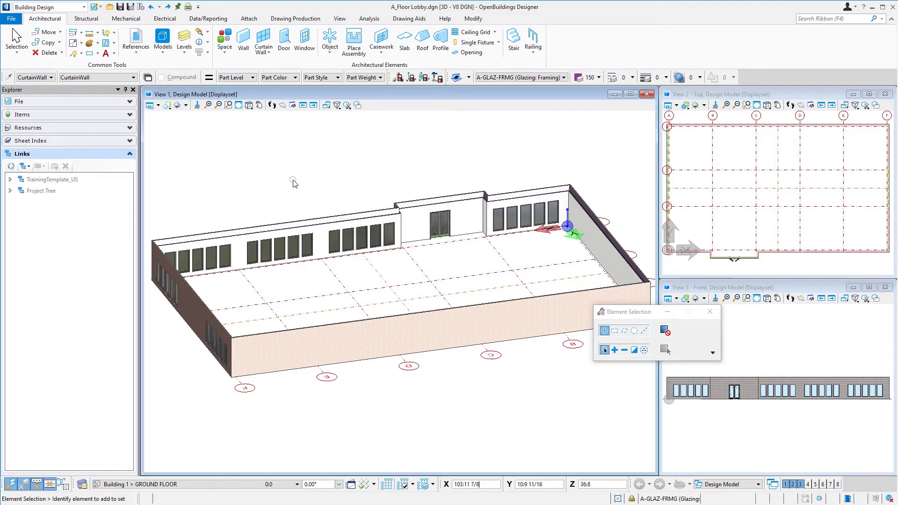
{"action": "key", "text": "shift+ctrl"}
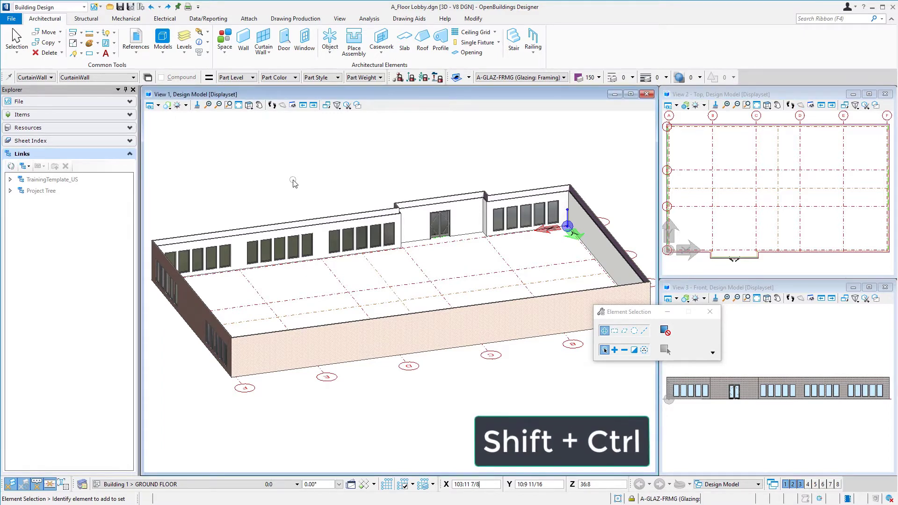
{"action": "right_click", "coordinate": [294, 182], "text": "ctrl+shift"}
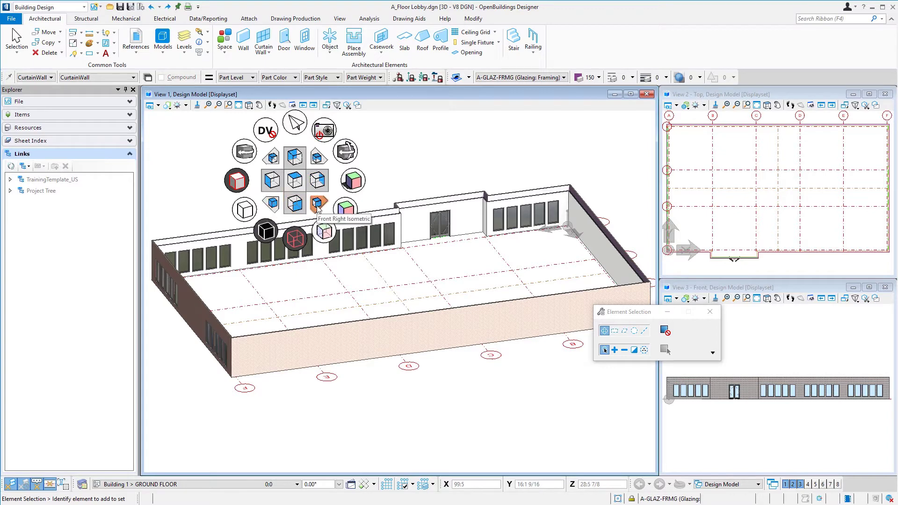
{"action": "left_click", "coordinate": [318, 159]}
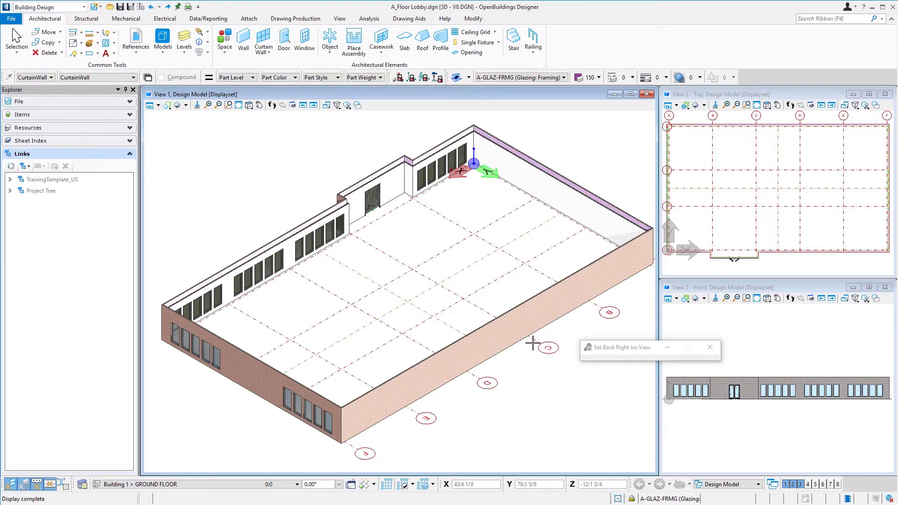
{"action": "scroll", "coordinate": [628, 323], "scroll_direction": "up", "scroll_amount": 2}
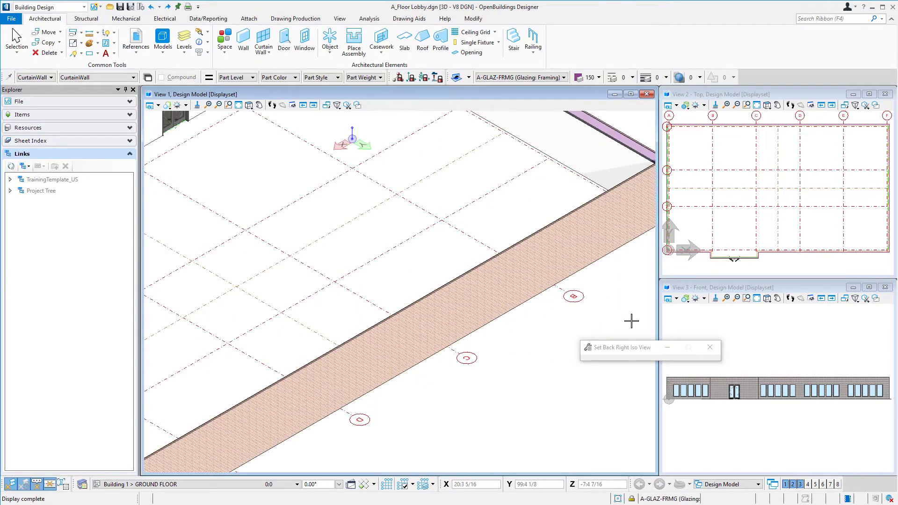
{"action": "scroll", "coordinate": [621, 317], "scroll_direction": "up", "scroll_amount": 2}
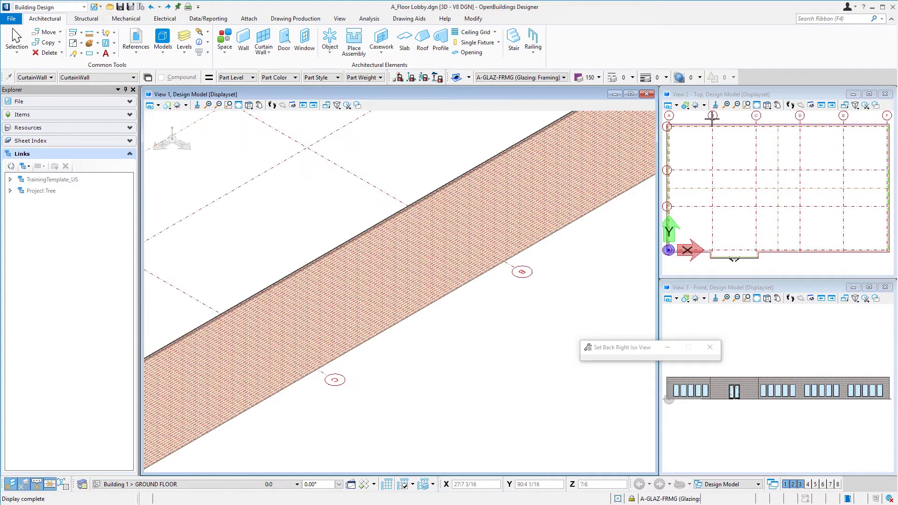
{"action": "scroll", "coordinate": [712, 117], "scroll_direction": "up", "scroll_amount": 2}
{"action": "scroll", "coordinate": [712, 117], "scroll_direction": "up", "scroll_amount": 2}
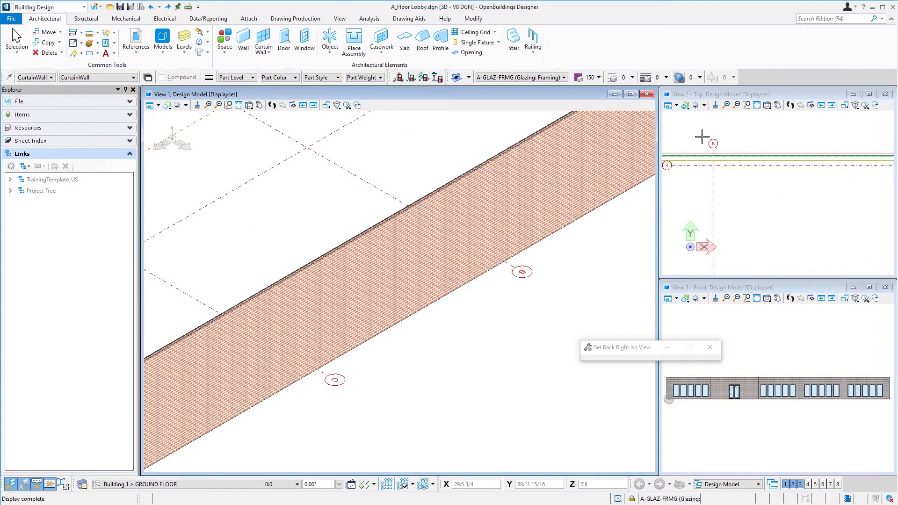
- Start placing a curtain wall from the *Example | Storefront catalog instance and widen the parameter value column
{"action": "left_click", "coordinate": [264, 44]}
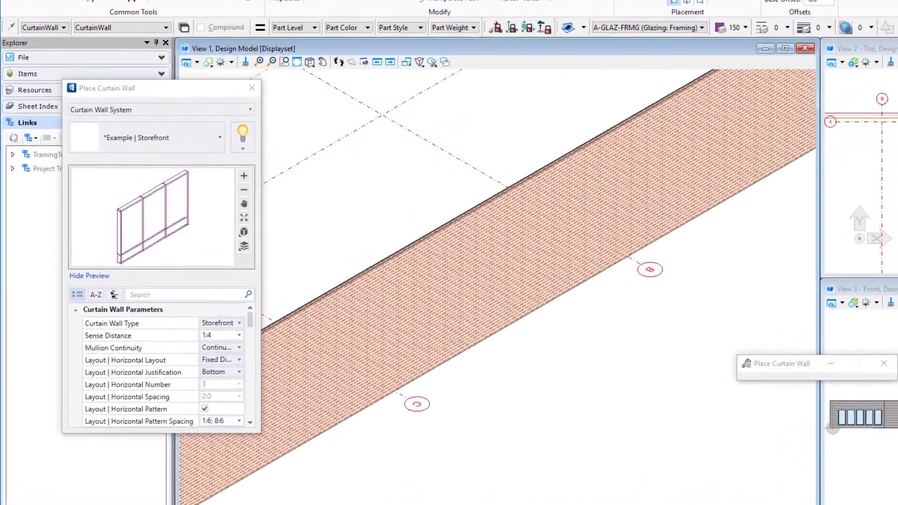
{"action": "left_click", "coordinate": [220, 137]}
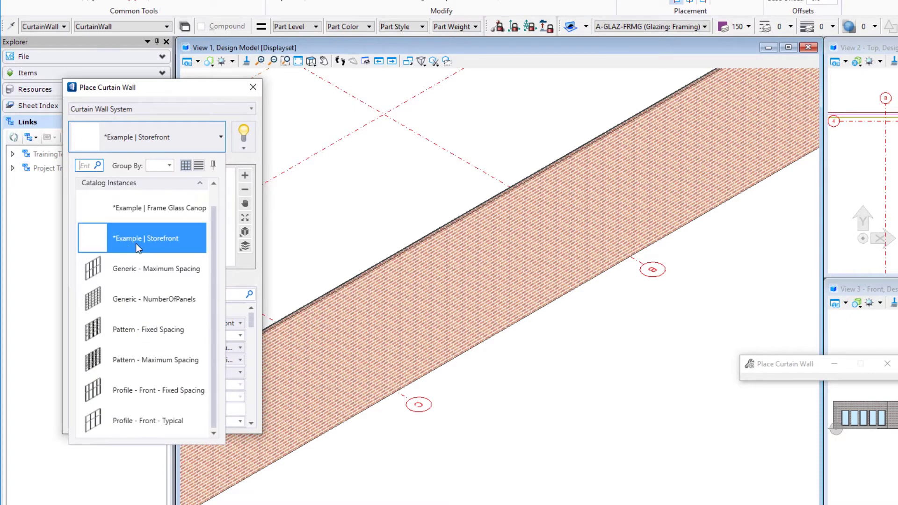
{"action": "left_click", "coordinate": [137, 239]}
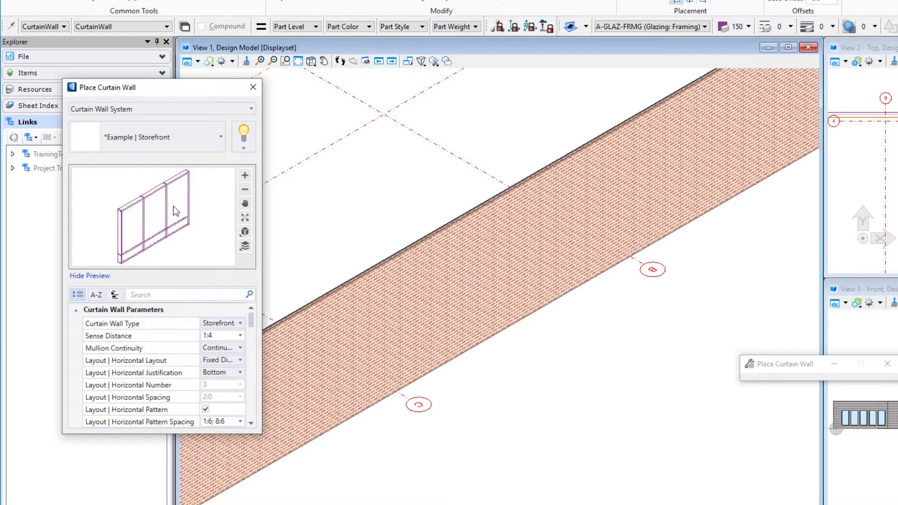
{"action": "left_click_drag", "start_coordinate": [200, 323], "coordinate": [168, 323]}
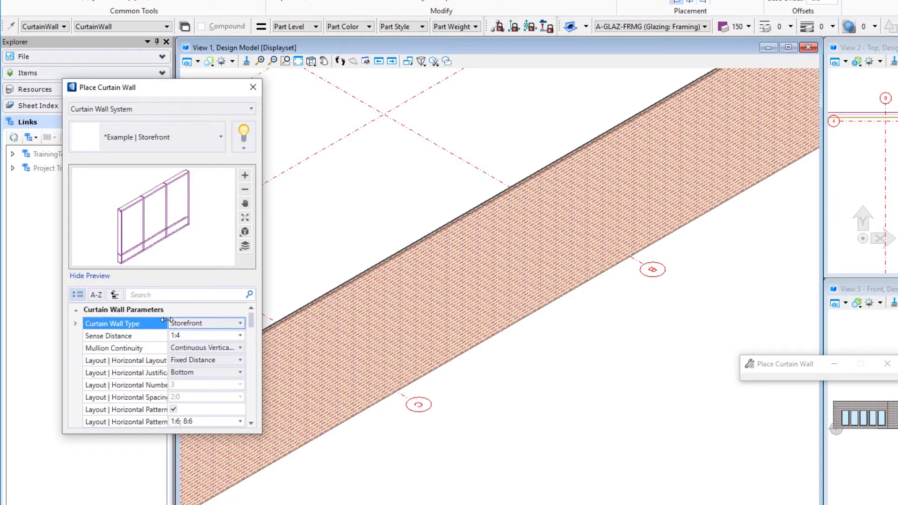
- Use Continuous Vertical with Continuous Frame as the mullion continuity and keep the horizontal layout at Fixed Distance
{"action": "left_click", "coordinate": [200, 349]}
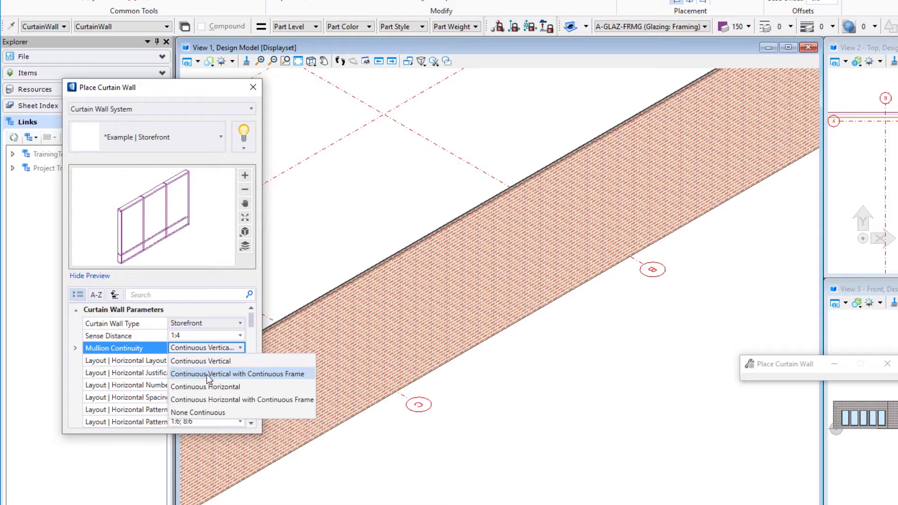
{"action": "left_click", "coordinate": [209, 377]}
{"action": "left_click", "coordinate": [196, 361]}
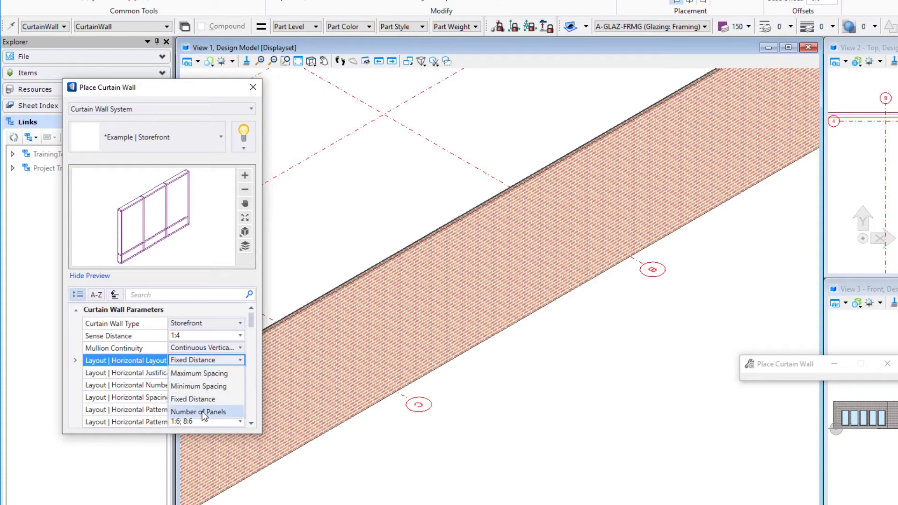
{"action": "left_click", "coordinate": [205, 361]}
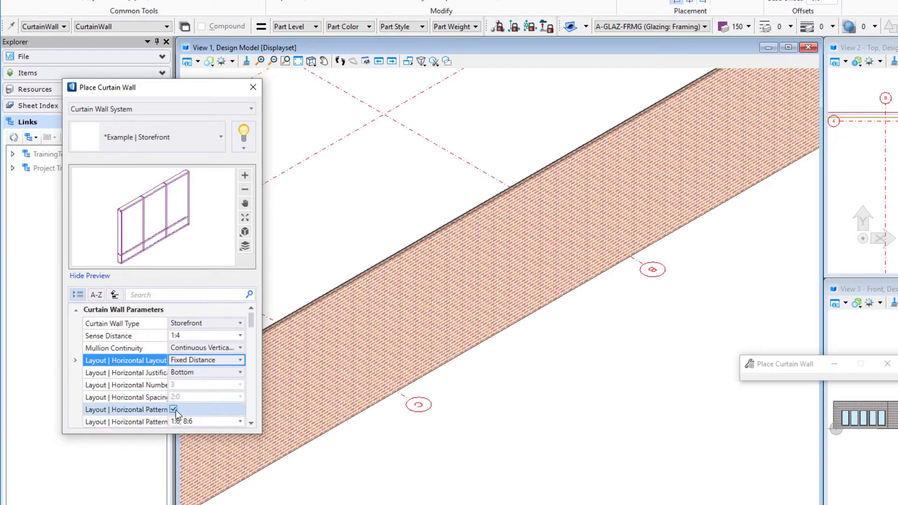
- Set the vertical layout spacing to 5:0 and save the curtain wall as a new catalog item named My | Storefront
{"action": "left_click_drag", "start_coordinate": [251, 326], "coordinate": [252, 340]}
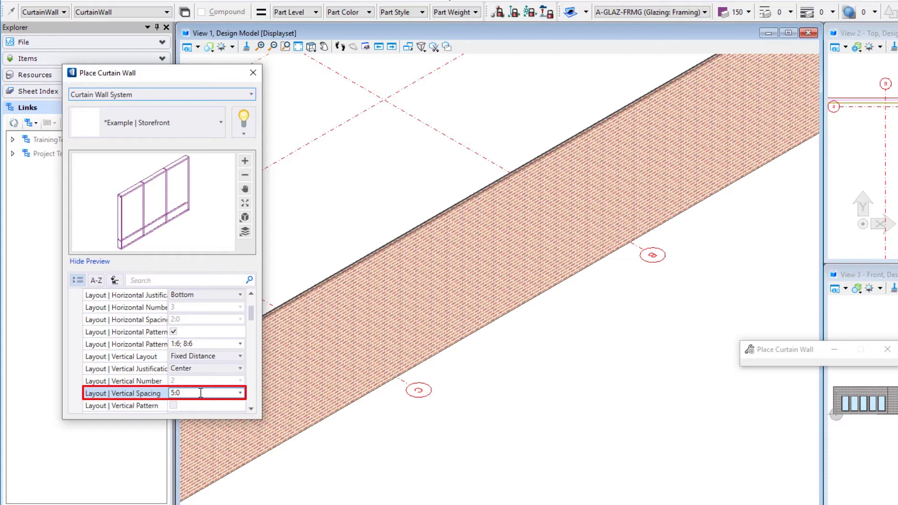
{"action": "key", "text": "Return"}
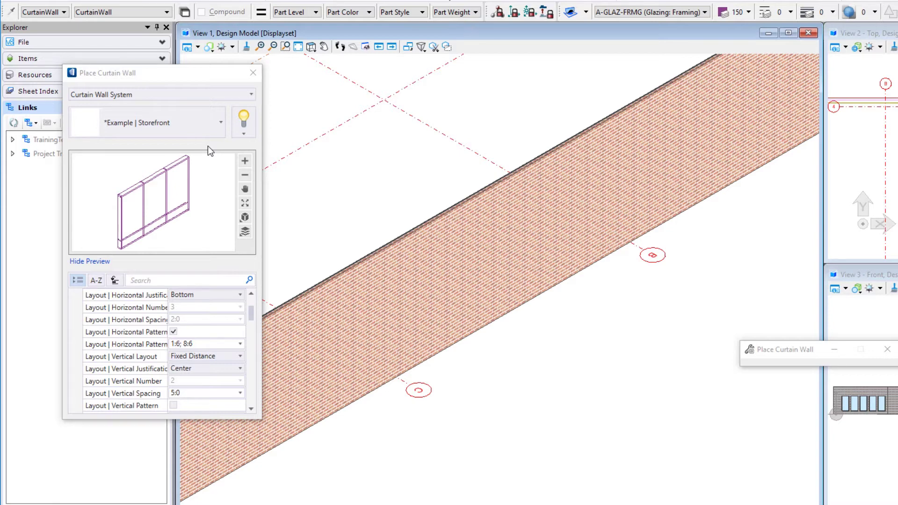
{"action": "left_click", "coordinate": [244, 135]}
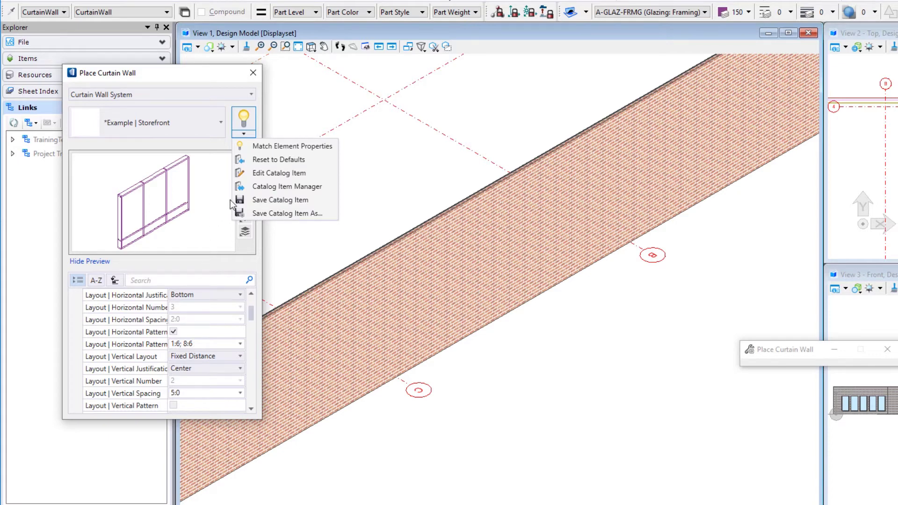
{"action": "left_click", "coordinate": [281, 214]}
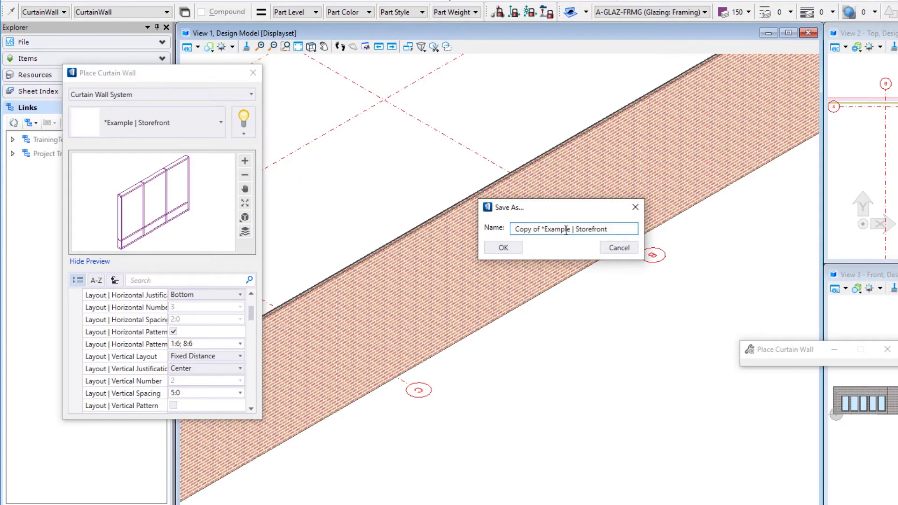
{"action": "left_click_drag", "start_coordinate": [570, 229], "coordinate": [493, 232]}
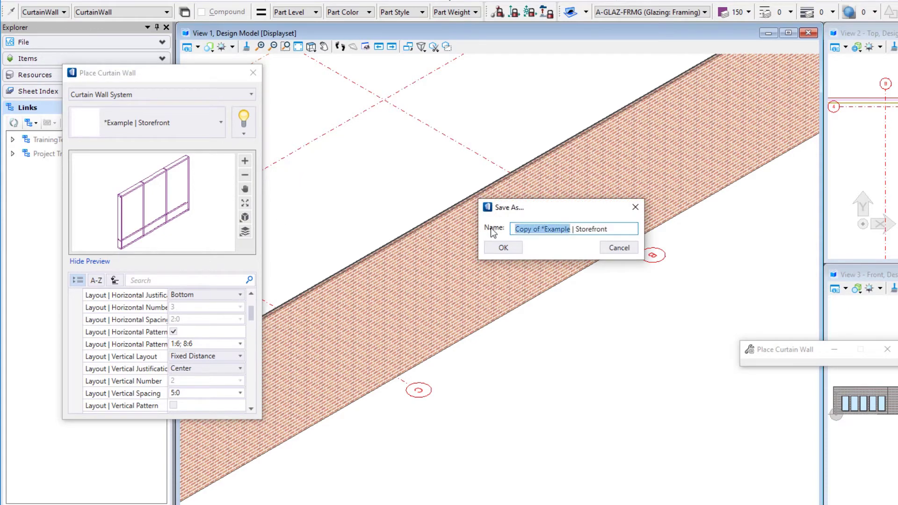
{"action": "type", "text": "My"}
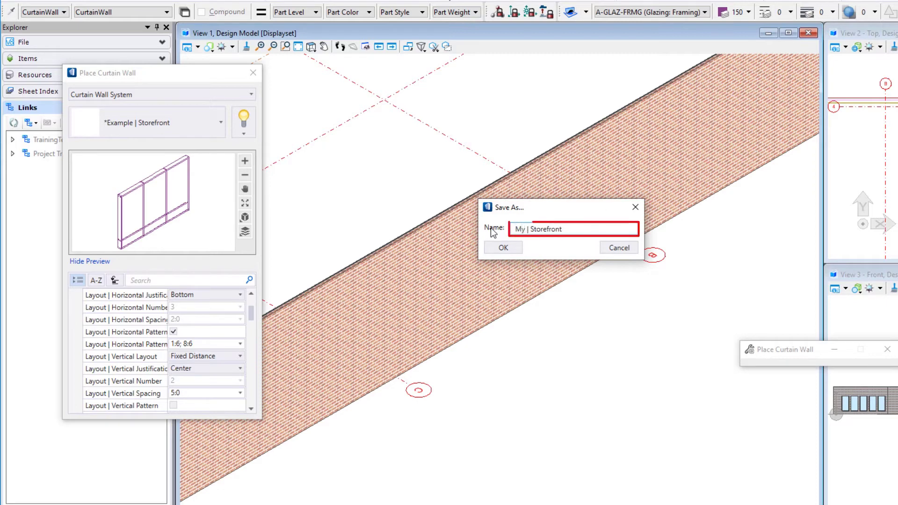
{"action": "left_click", "coordinate": [503, 248]}
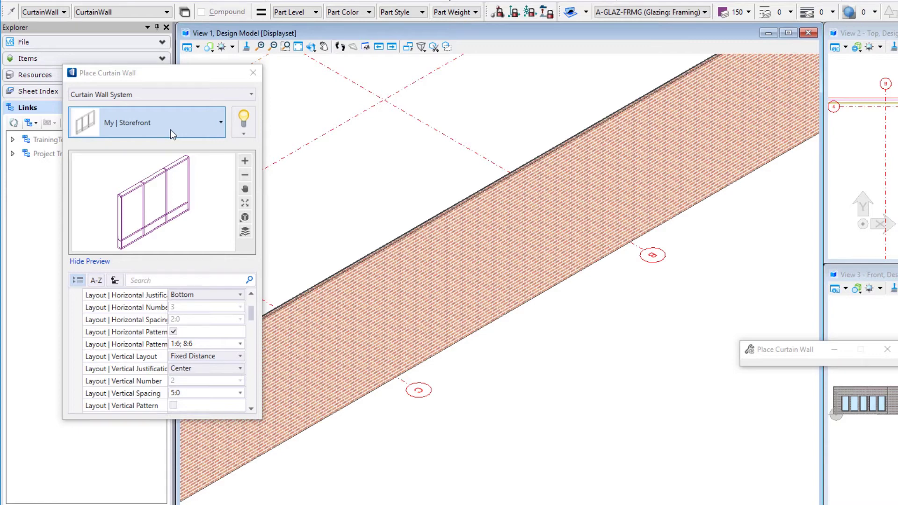
- Place the My | Storefront curtain wall in the back wall from grid line C to grid line B and close its settings
{"action": "left_click_drag", "start_coordinate": [253, 315], "coordinate": [254, 346]}
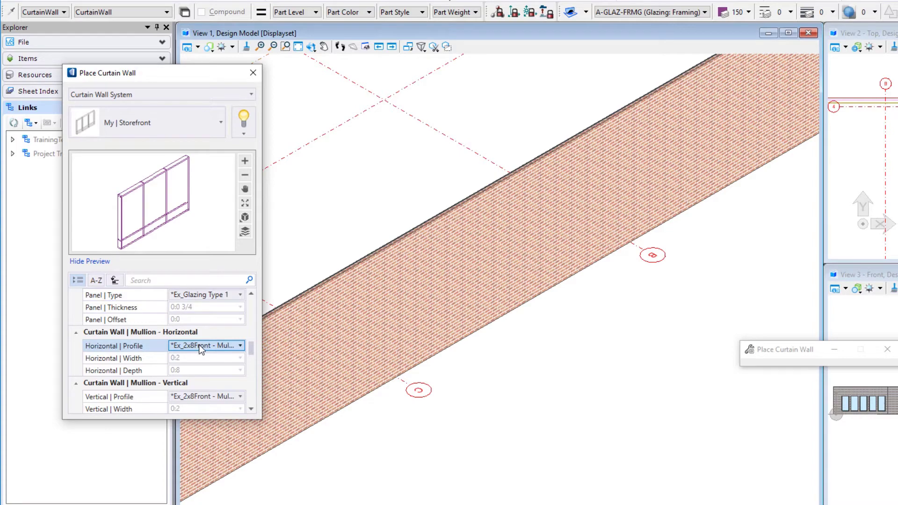
{"action": "scroll", "coordinate": [198, 353], "scroll_direction": "down", "scroll_amount": 3}
{"action": "scroll", "coordinate": [198, 353], "scroll_direction": "down", "scroll_amount": 10}
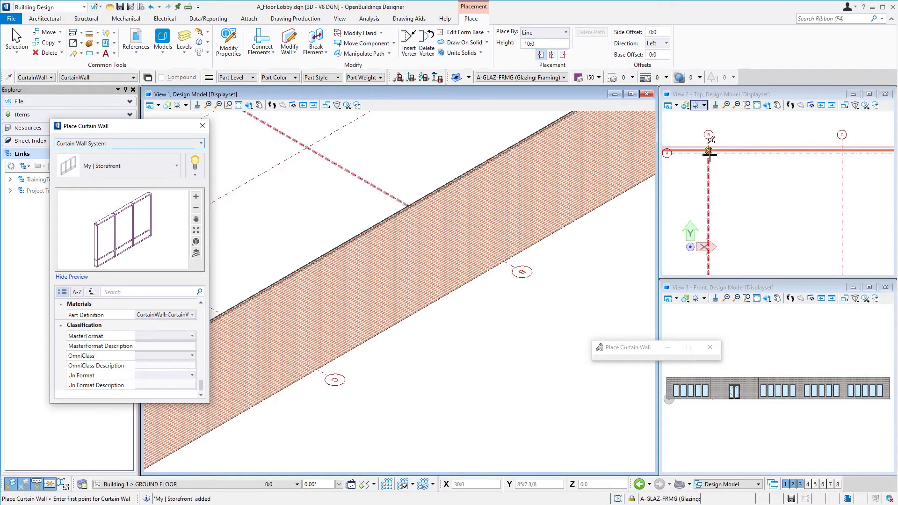
{"action": "scroll", "coordinate": [709, 150], "scroll_direction": "up", "scroll_amount": 2}
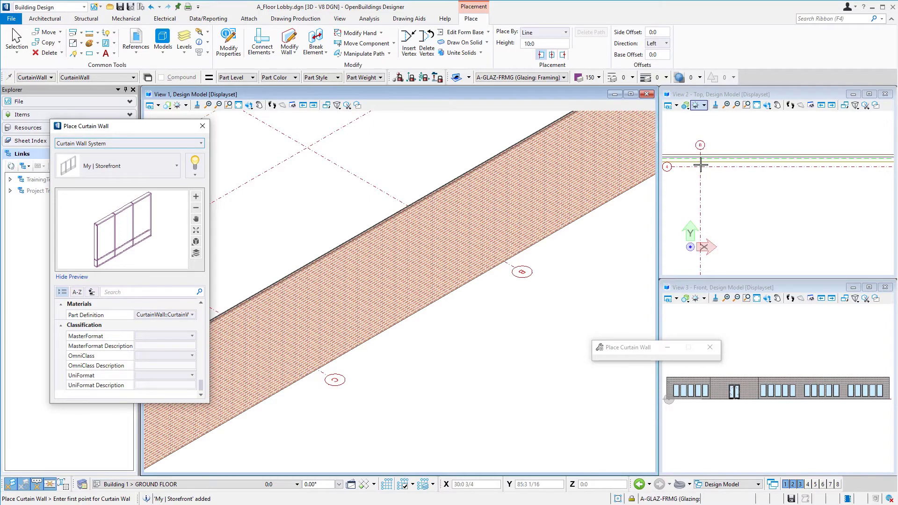
{"action": "middle_click_drag", "start_coordinate": [708, 157], "coordinate": [839, 162]}
{"action": "scroll", "coordinate": [808, 168], "scroll_direction": "up", "scroll_amount": 3}
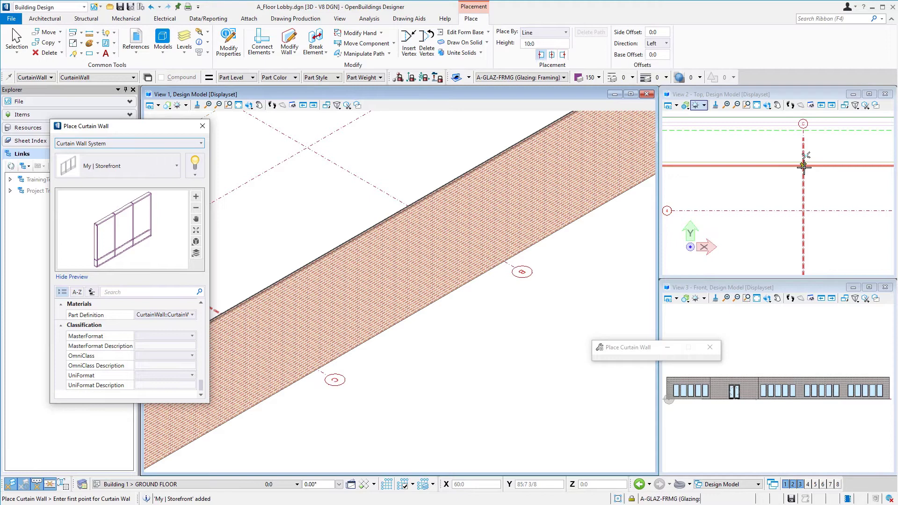
{"action": "left_click", "coordinate": [805, 166]}
{"action": "scroll", "coordinate": [840, 189], "scroll_direction": "down", "scroll_amount": 5}
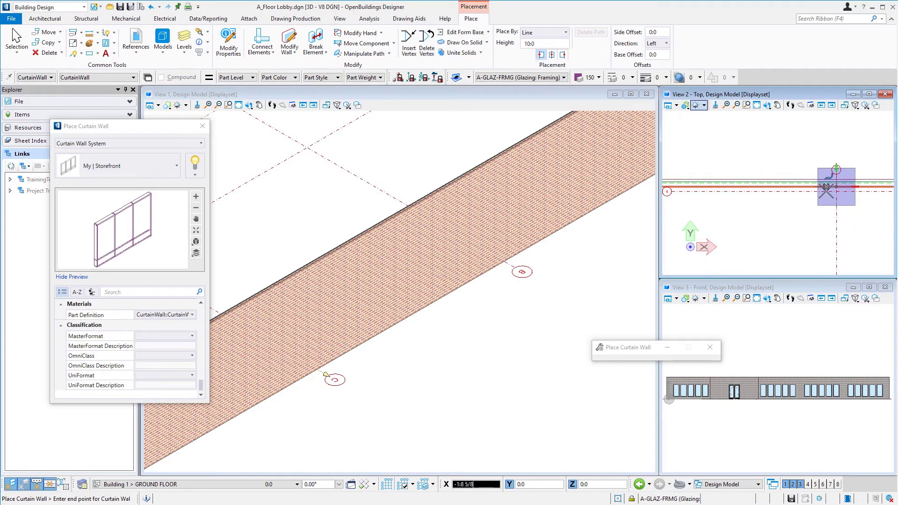
{"action": "key", "text": "Return"}
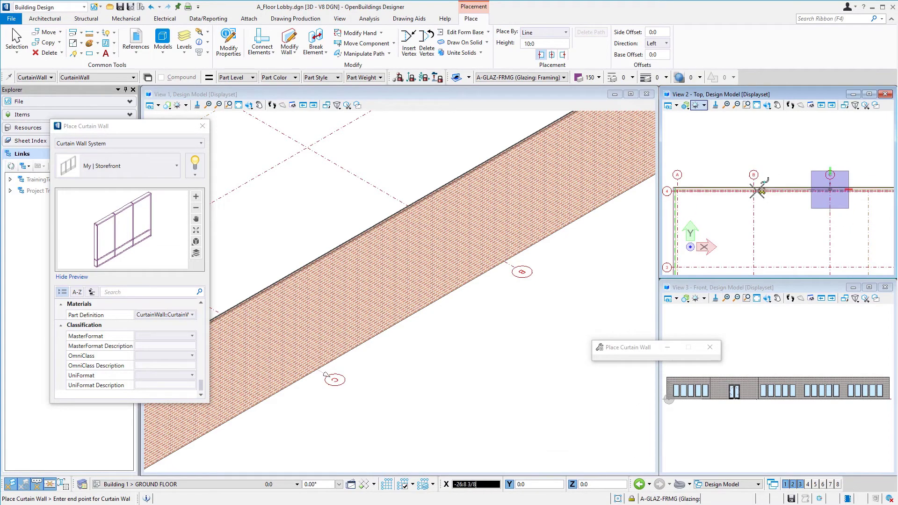
{"action": "scroll", "coordinate": [753, 187], "scroll_direction": "up", "scroll_amount": 4}
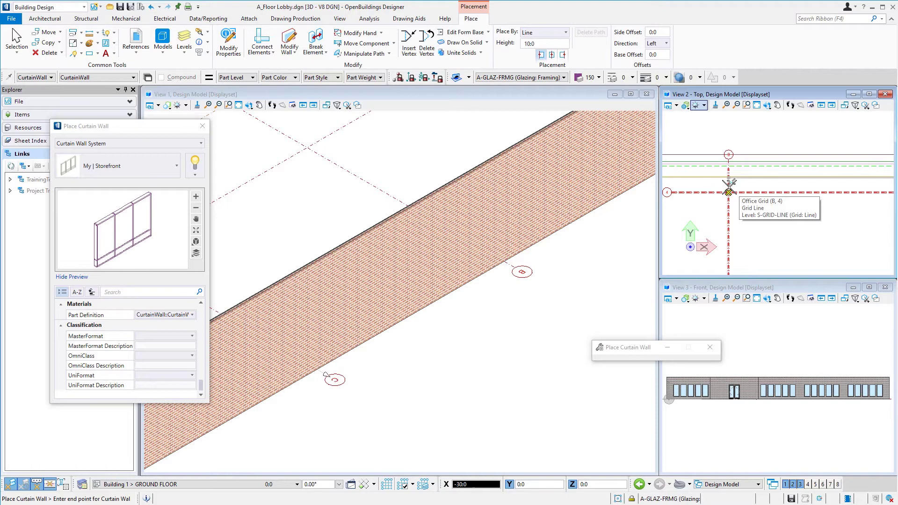
{"action": "left_click", "coordinate": [792, 210]}
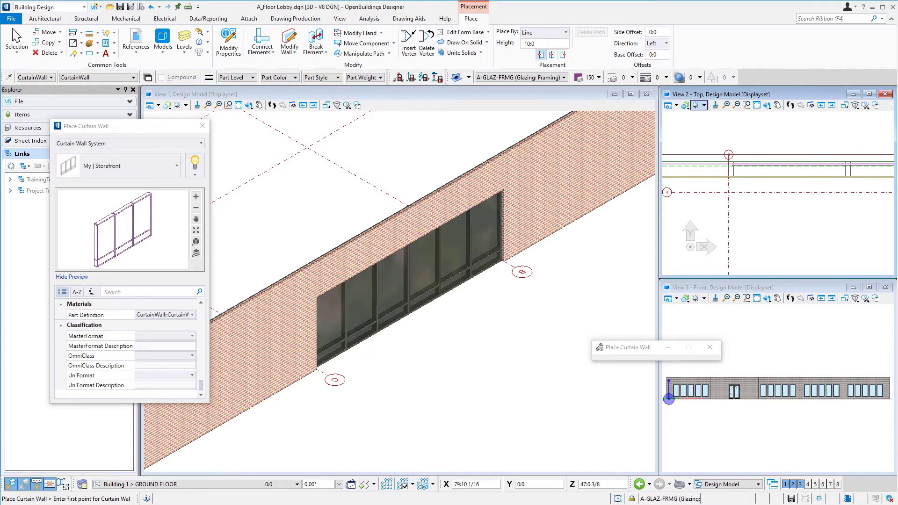
{"action": "left_click", "coordinate": [203, 125]}
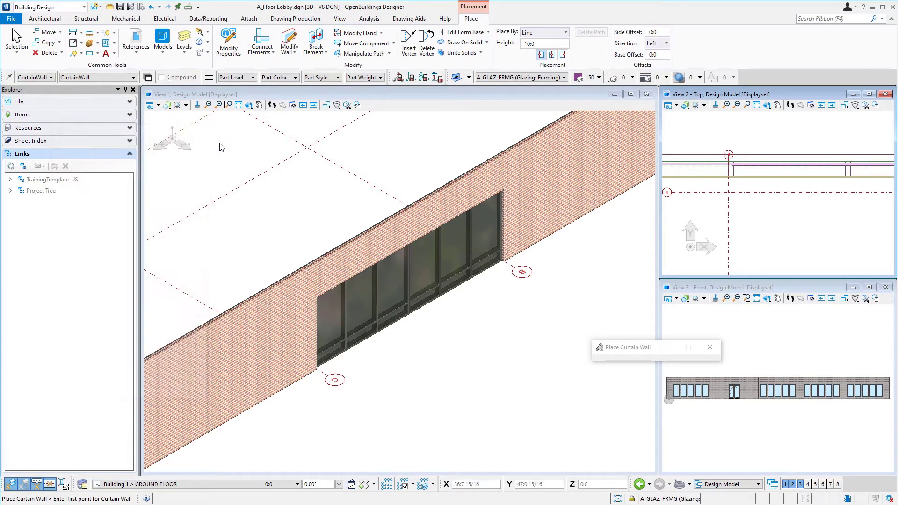
- End curtain wall placement and select the middle vertical mullion of the placed curtain wall
{"action": "key", "text": "Escape"}
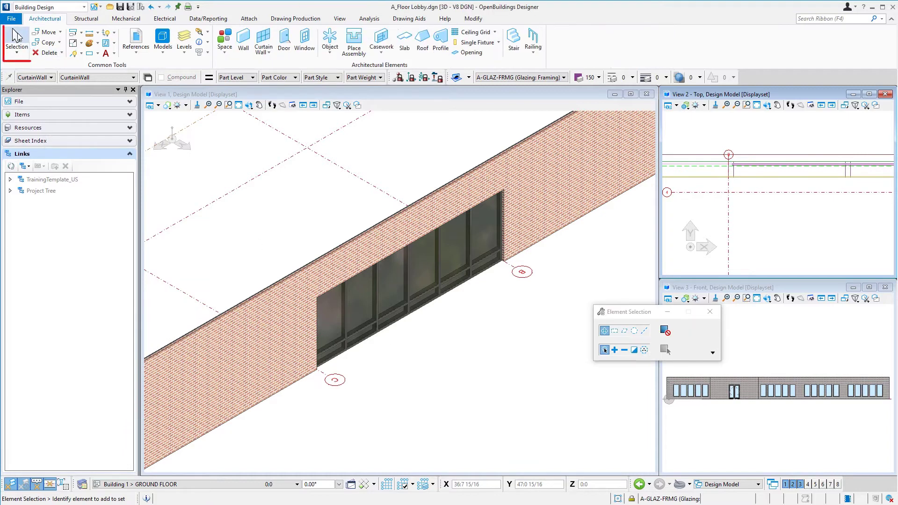
{"action": "scroll", "coordinate": [423, 318], "scroll_direction": "up", "scroll_amount": 2}
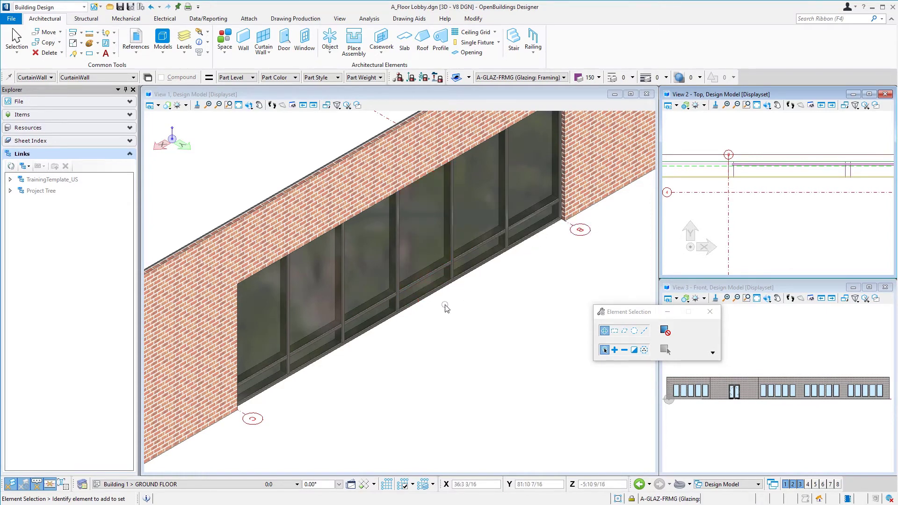
{"action": "left_click", "coordinate": [397, 242]}
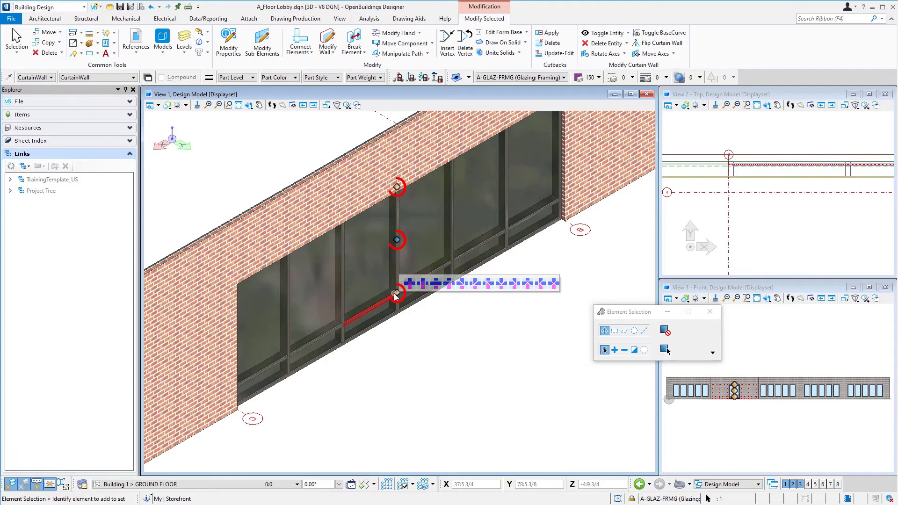
{"action": "left_click", "coordinate": [397, 240]}
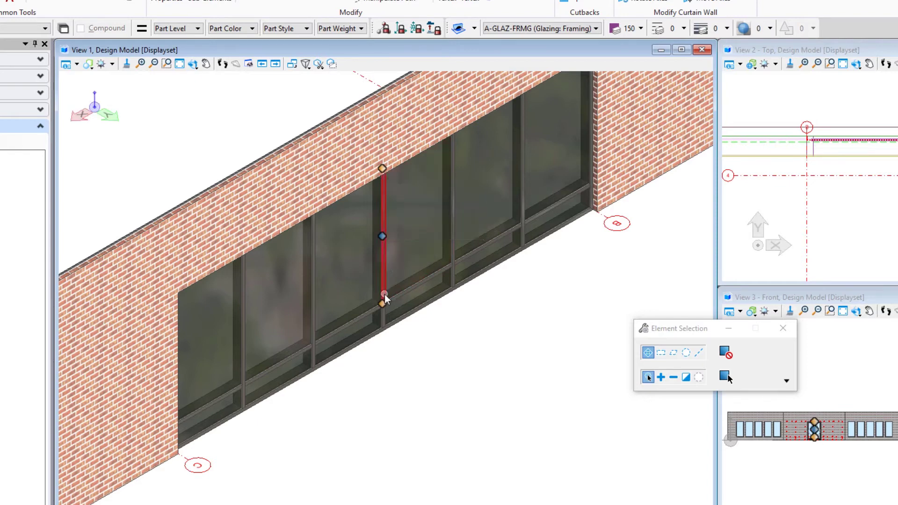
- Hide the middle vertical mullion and show it again
{"action": "mouse_move", "coordinate": [387, 236]}
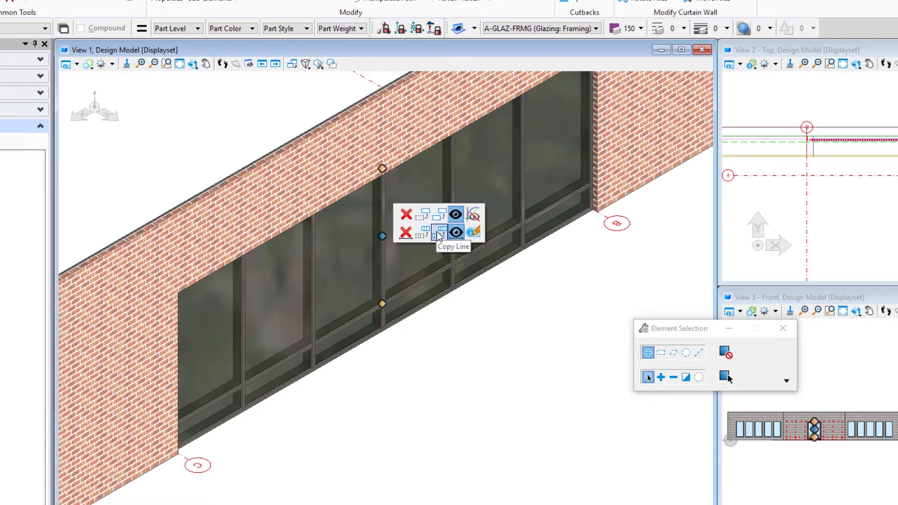
{"action": "left_click", "coordinate": [454, 215]}
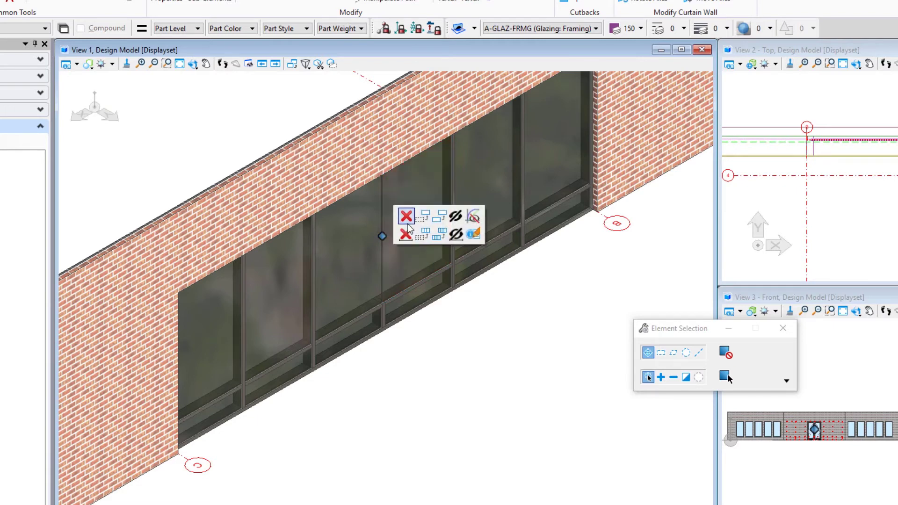
{"action": "left_click", "coordinate": [453, 219]}
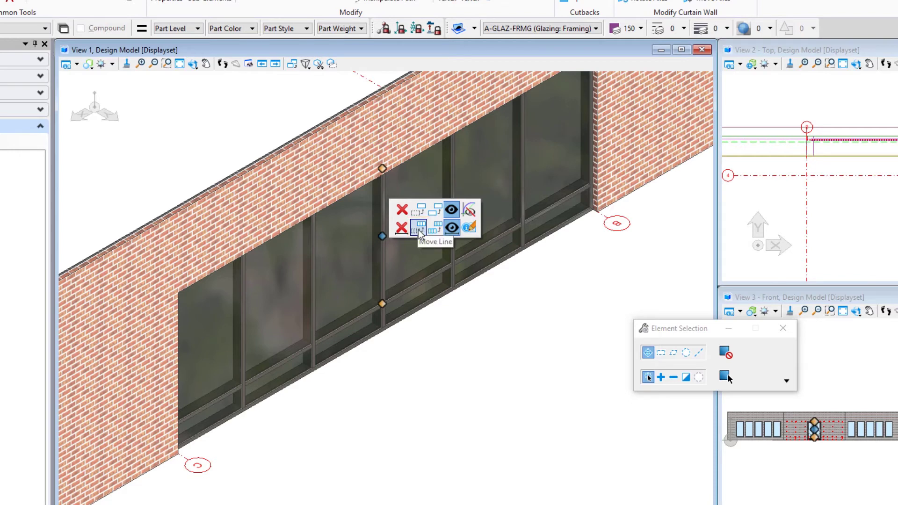
- Move the middle vertical mullion line halfway toward the next mullion on the grid B side, and copy it to the middle of the bay on the grid C side
{"action": "left_click", "coordinate": [418, 229]}
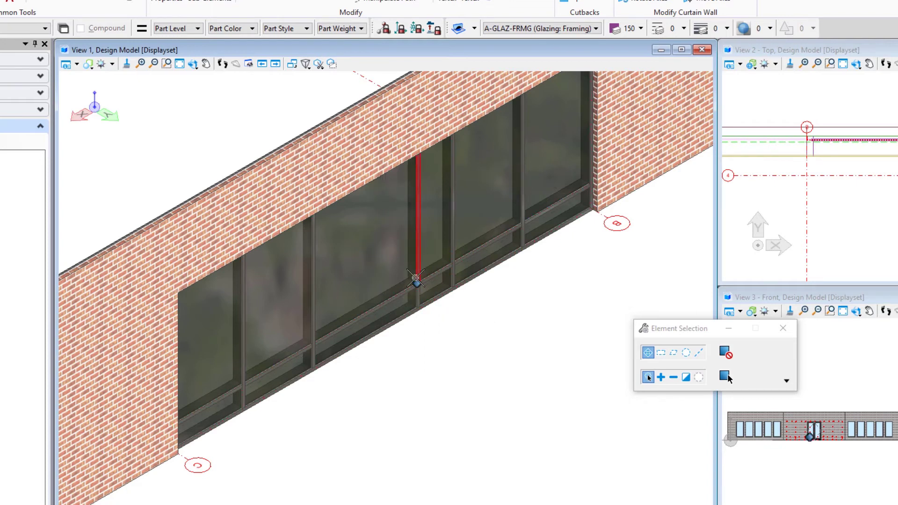
{"action": "left_click", "coordinate": [418, 219]}
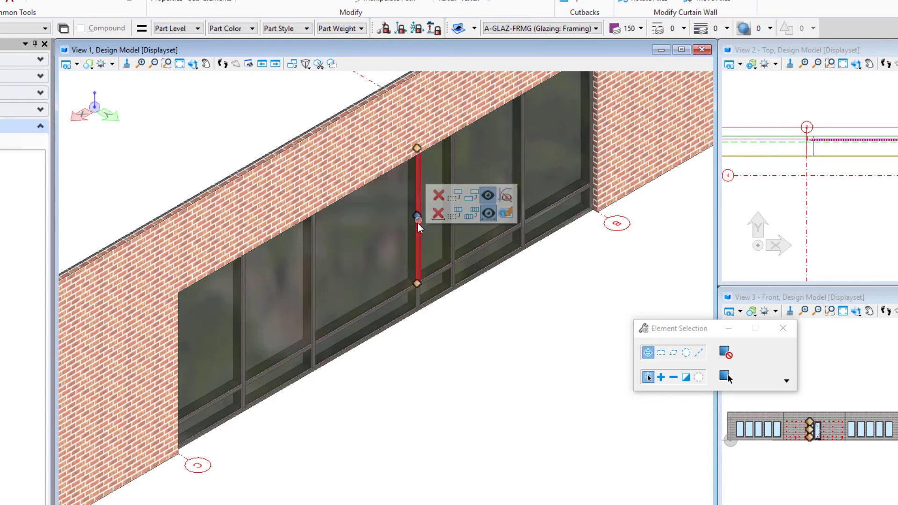
{"action": "left_click", "coordinate": [474, 219]}
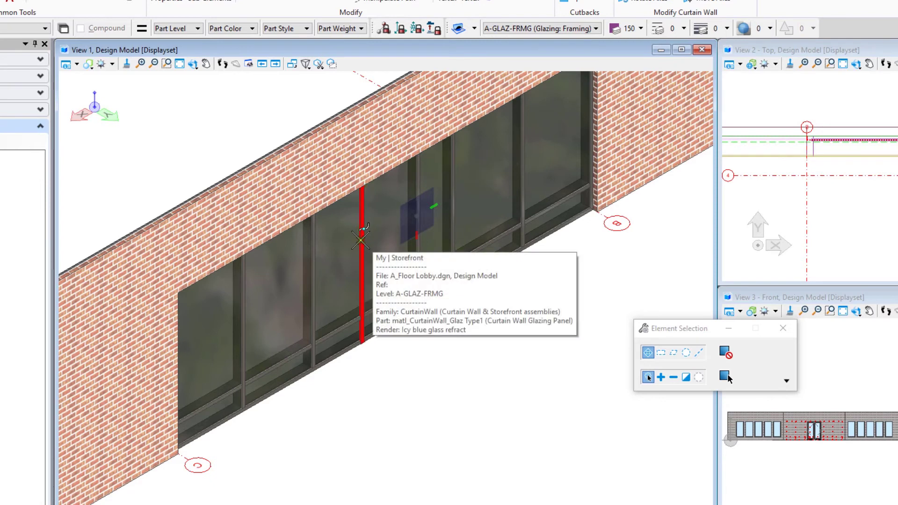
{"action": "left_click", "coordinate": [360, 240]}
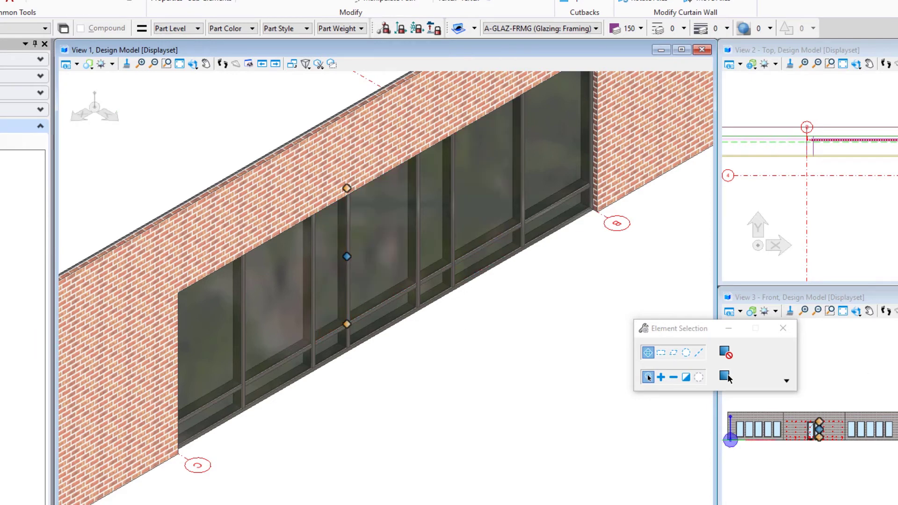
- Delete the low horizontal mullion in each of the two narrow bays flanking the centre bay, and deselect the curtain wall
{"action": "left_click", "coordinate": [436, 274]}
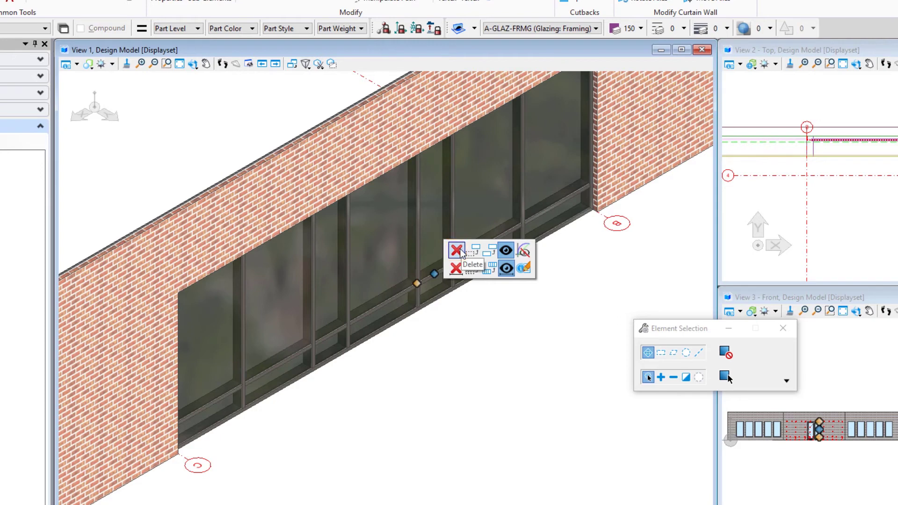
{"action": "left_click", "coordinate": [501, 365]}
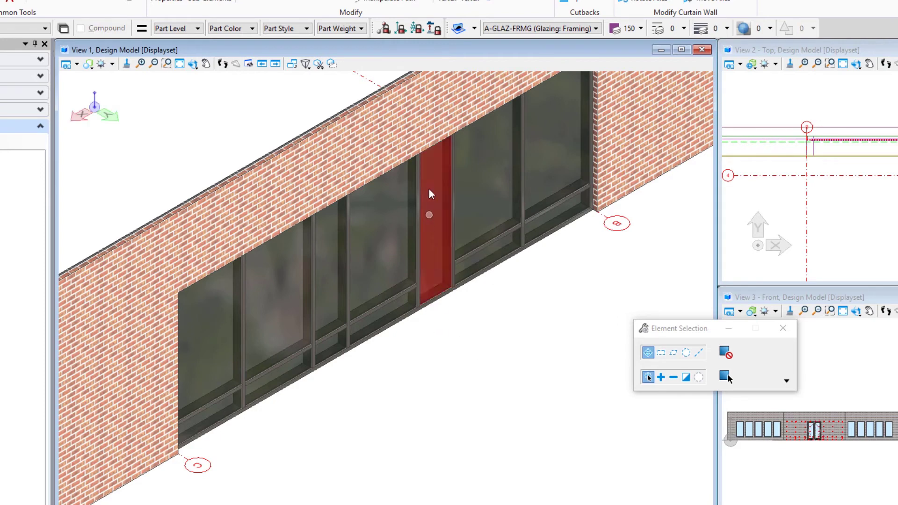
{"action": "left_click", "coordinate": [330, 331]}
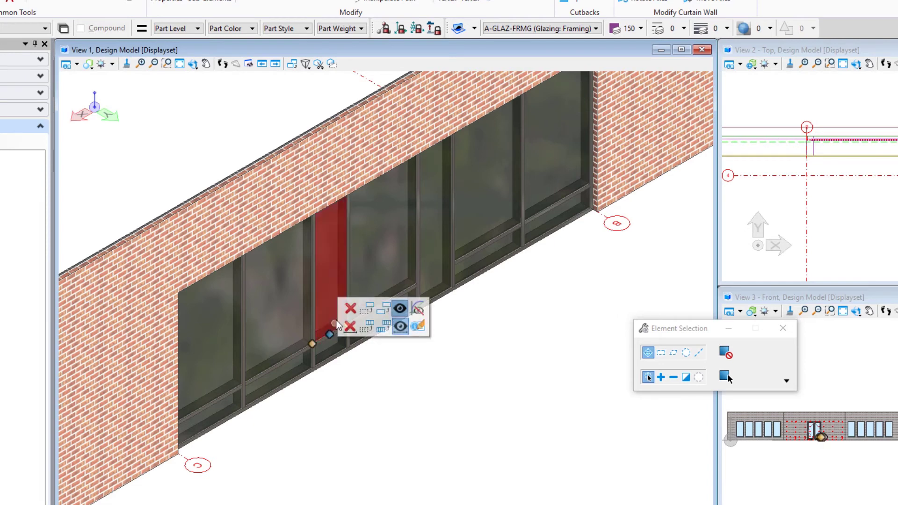
{"action": "left_click", "coordinate": [409, 372]}
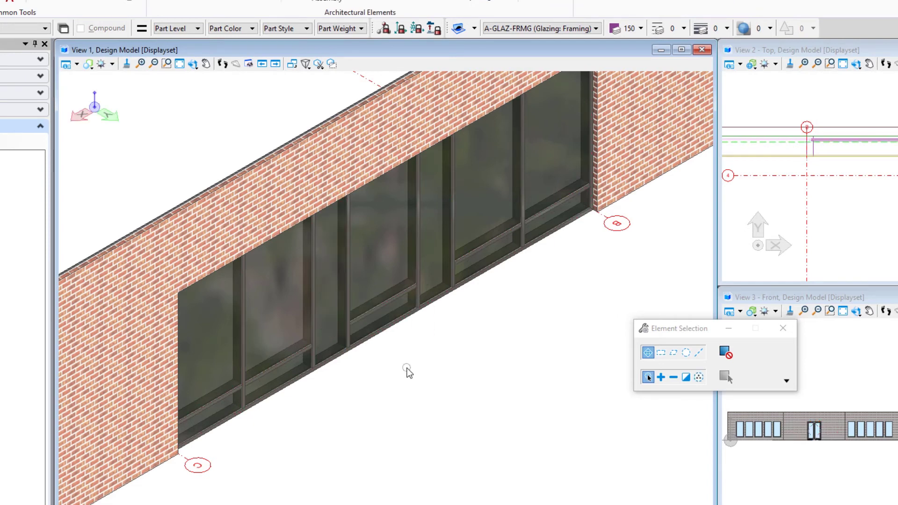
- Change the glazing panel of the narrow bay on the grid B side to *Ex_Spandrel Type 1
{"action": "left_click", "coordinate": [439, 226]}
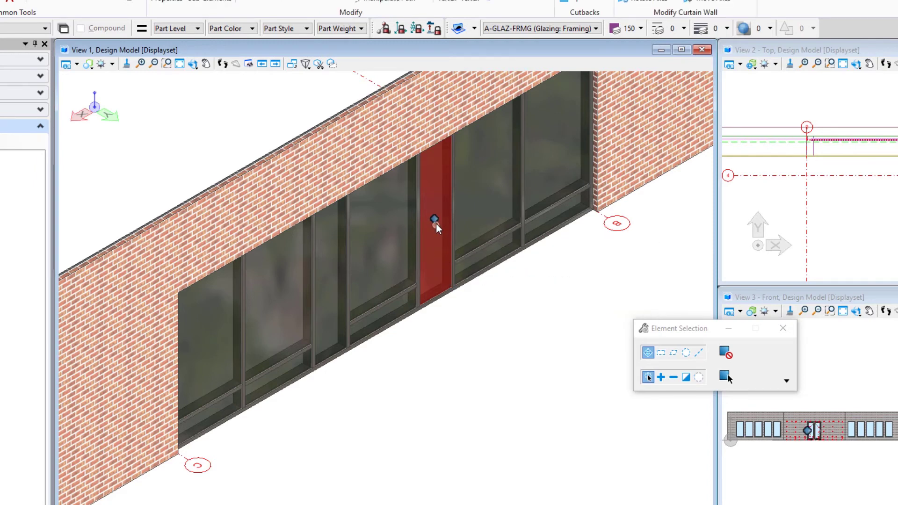
{"action": "mouse_move", "coordinate": [433, 221]}
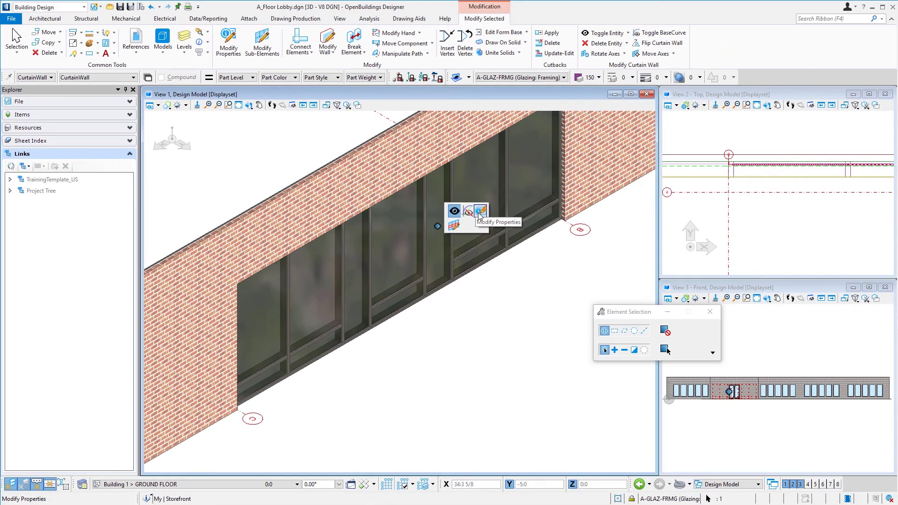
{"action": "left_click", "coordinate": [480, 212]}
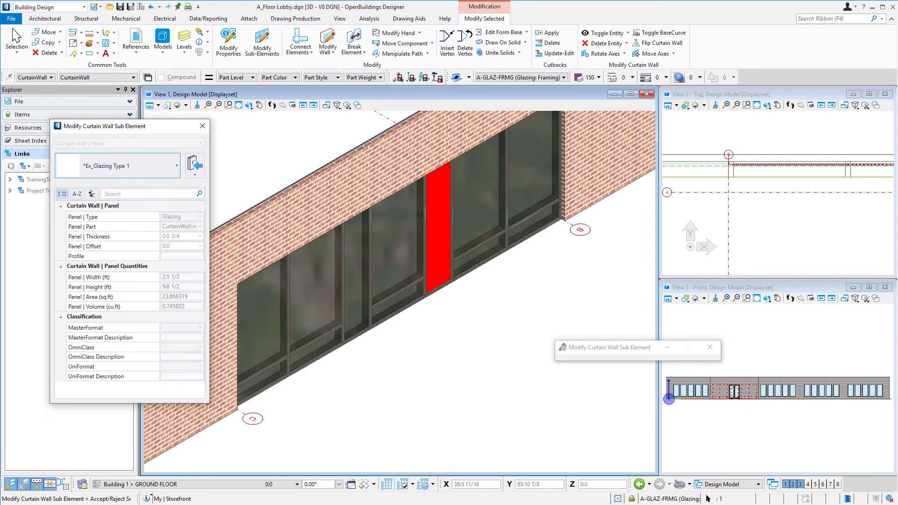
{"action": "left_click", "coordinate": [142, 164]}
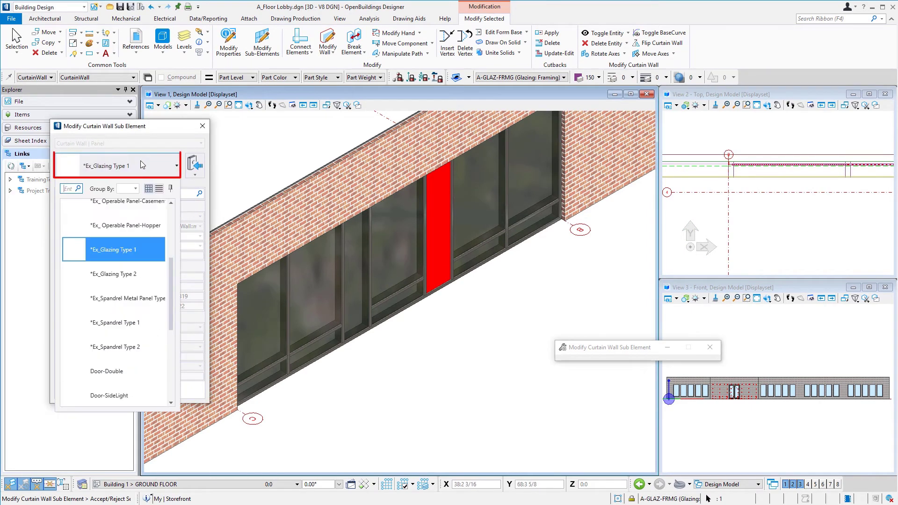
{"action": "left_click", "coordinate": [117, 333]}
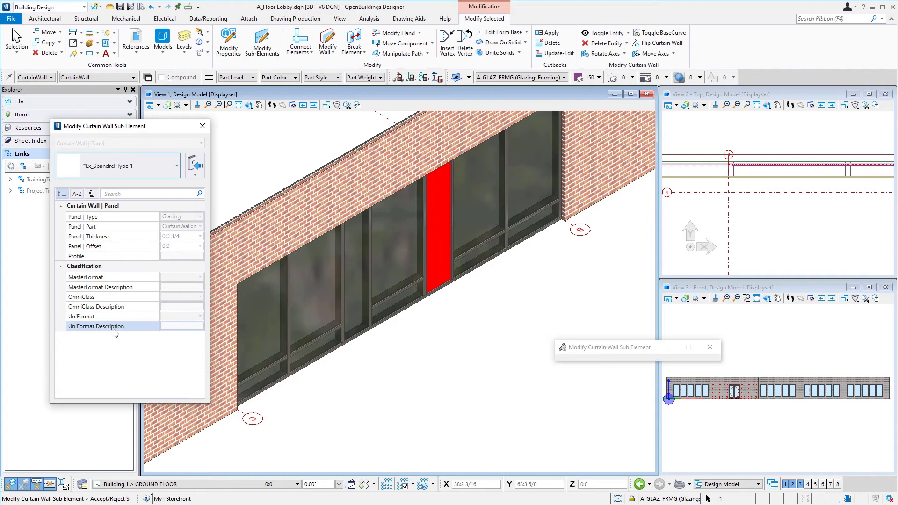
{"action": "left_click", "coordinate": [468, 357]}
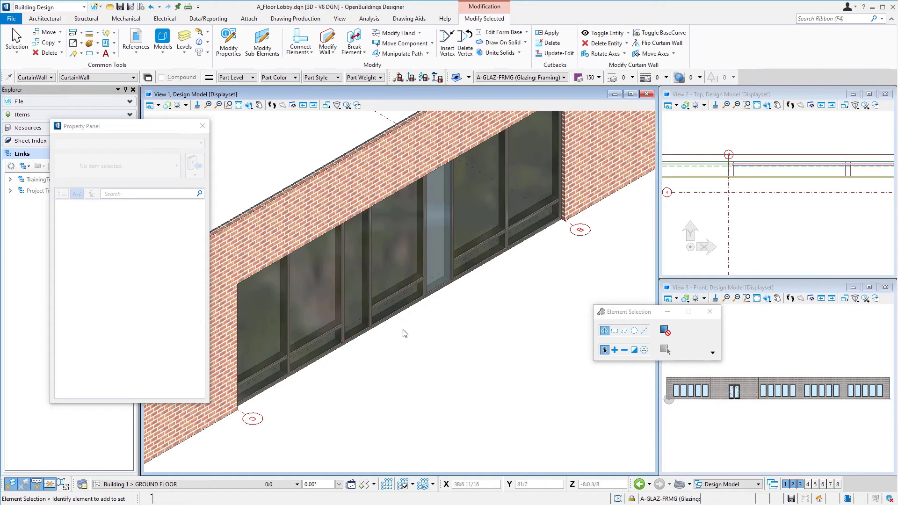
- Change the glazing panel of the narrow bay on the grid C side to *Ex_Spandrel Type 1
{"action": "left_click", "coordinate": [357, 274]}
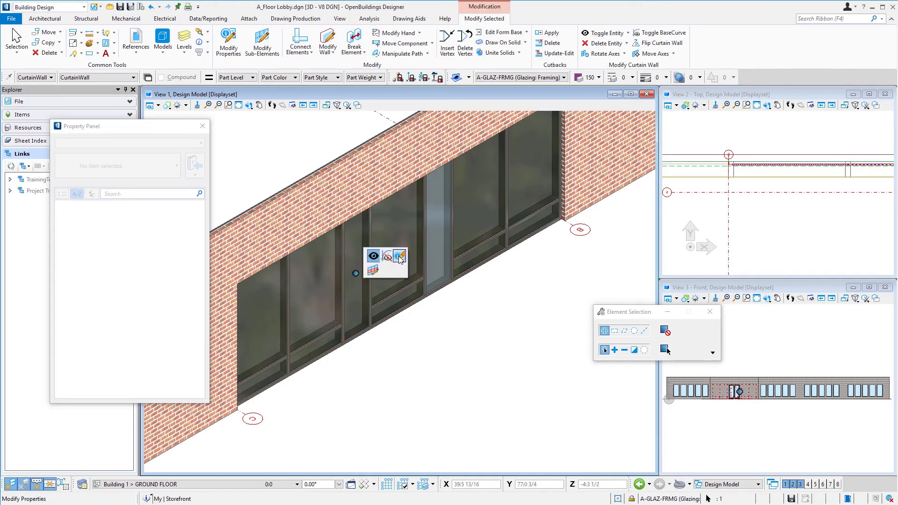
{"action": "left_click", "coordinate": [399, 256]}
{"action": "left_click", "coordinate": [160, 166]}
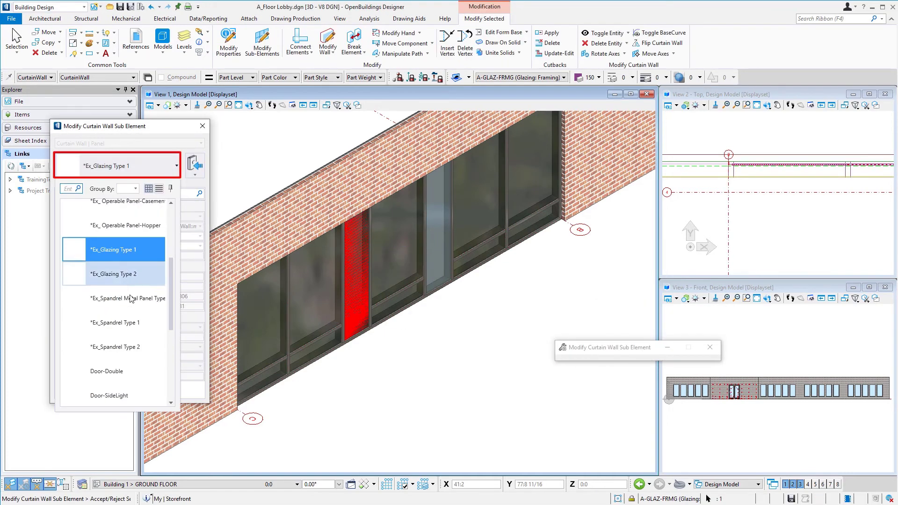
{"action": "left_click", "coordinate": [123, 322]}
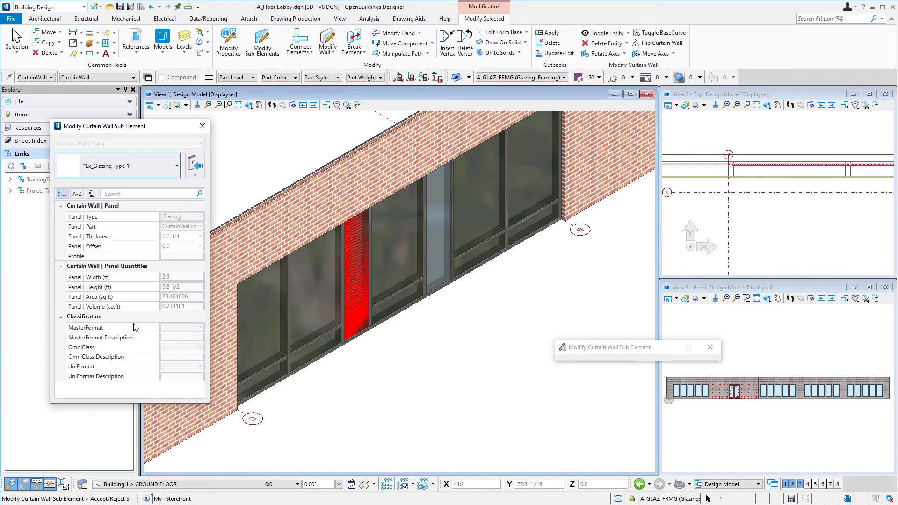
{"action": "left_click", "coordinate": [479, 337]}
- Apply a Miter All joint at the grid B end of the horizontal mullion beside the grid B side spandrel panel
{"action": "scroll", "coordinate": [518, 256], "scroll_direction": "up", "scroll_amount": 3}
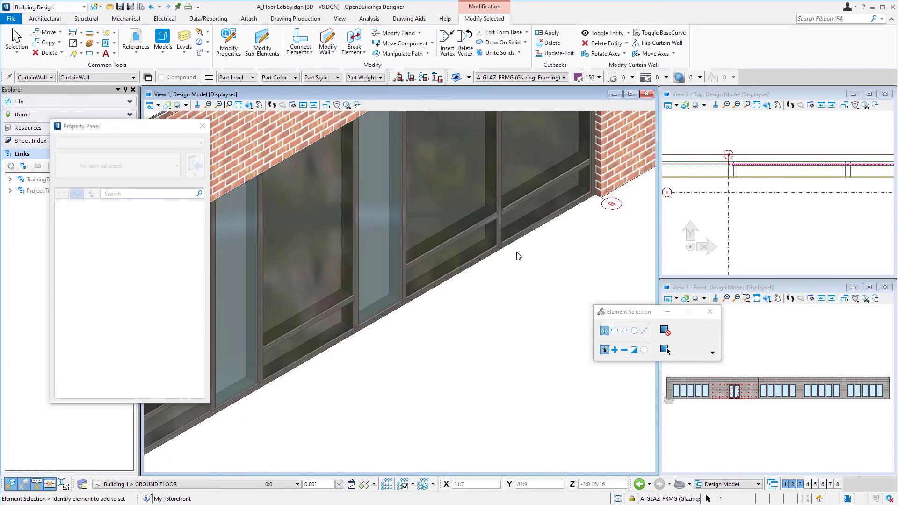
{"action": "scroll", "coordinate": [518, 256], "scroll_direction": "up", "scroll_amount": 2}
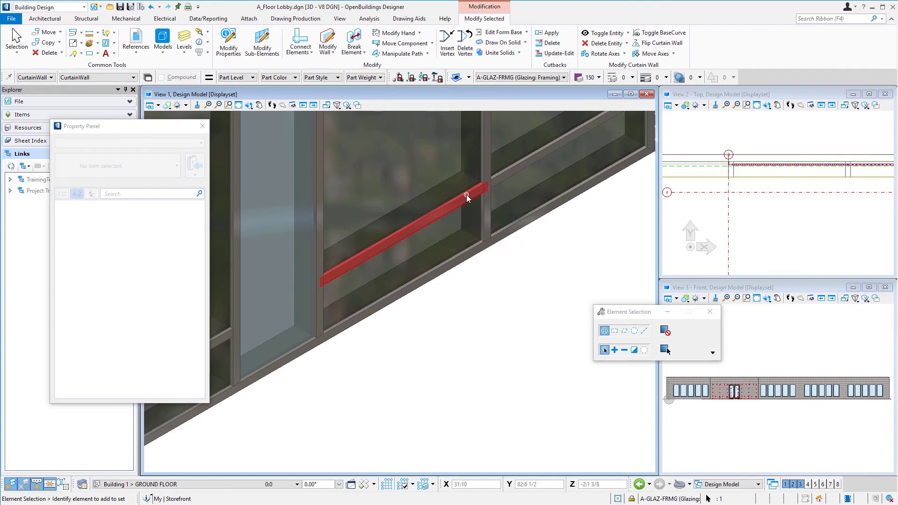
{"action": "left_click", "coordinate": [414, 223]}
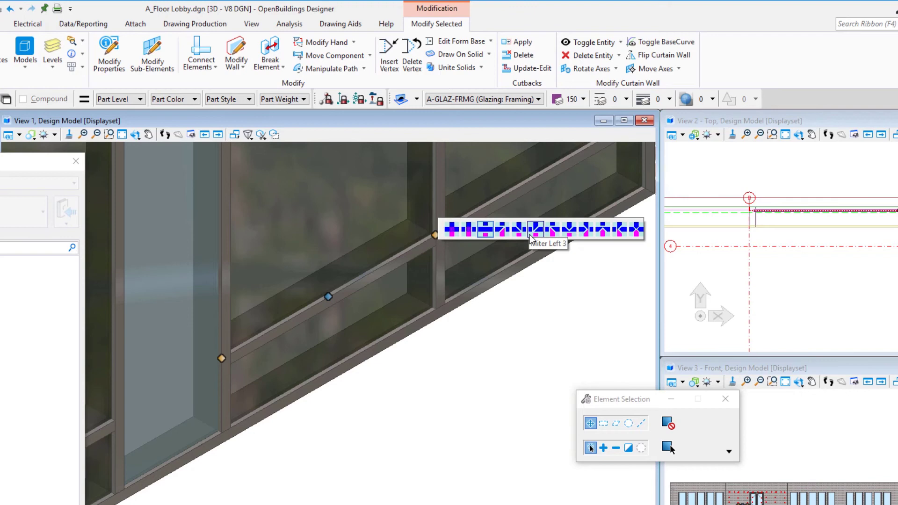
{"action": "mouse_move", "coordinate": [436, 234]}
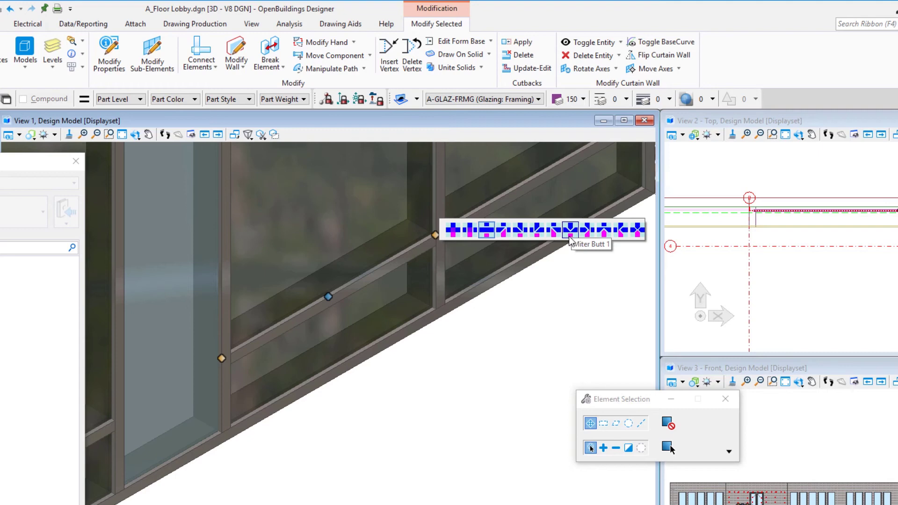
{"action": "left_click", "coordinate": [638, 232]}
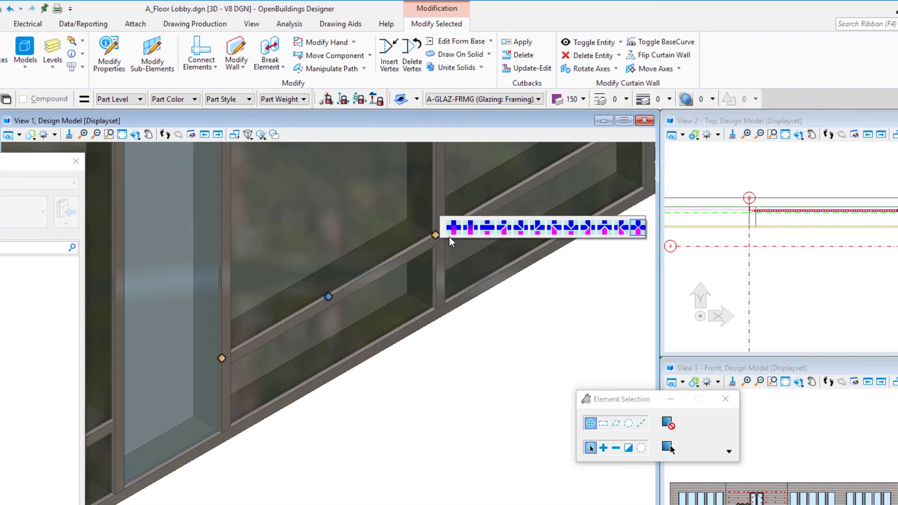
{"action": "scroll", "coordinate": [439, 243], "scroll_direction": "up", "scroll_amount": 3}
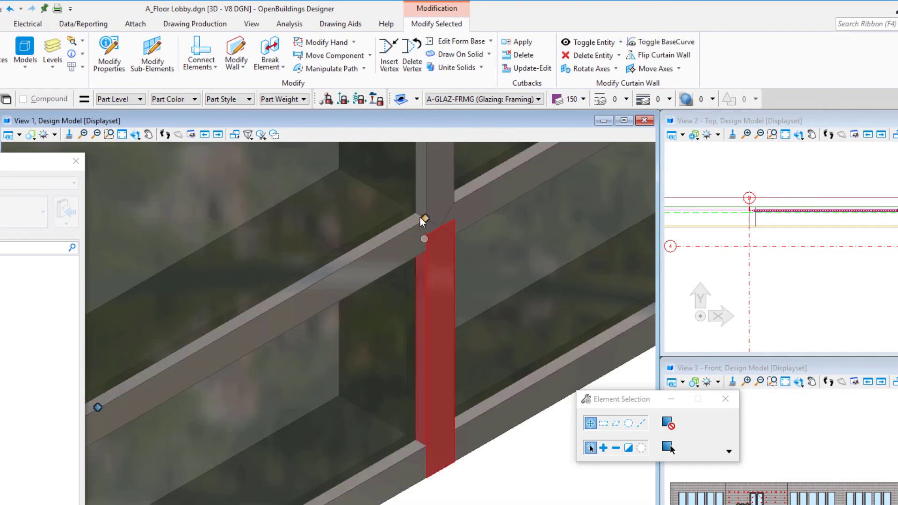
{"action": "scroll", "coordinate": [461, 232], "scroll_direction": "down", "scroll_amount": 5}
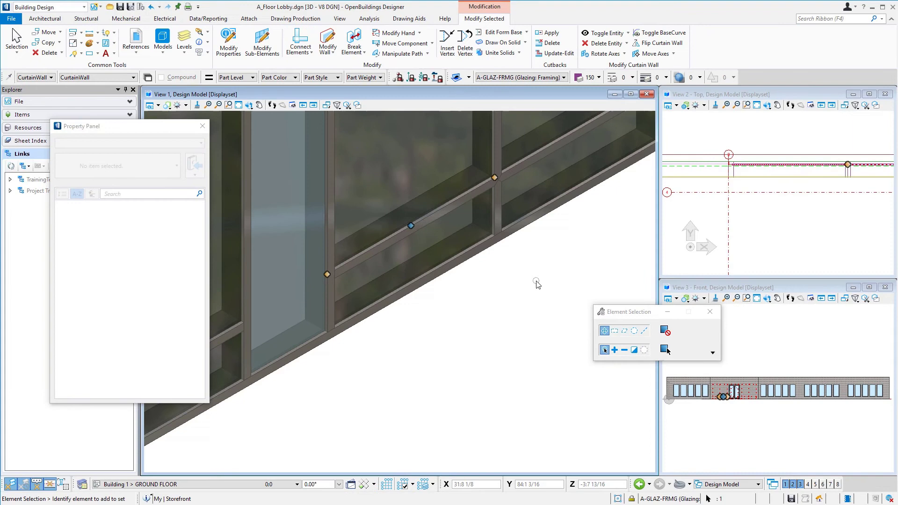
{"action": "key", "text": "Escape"}
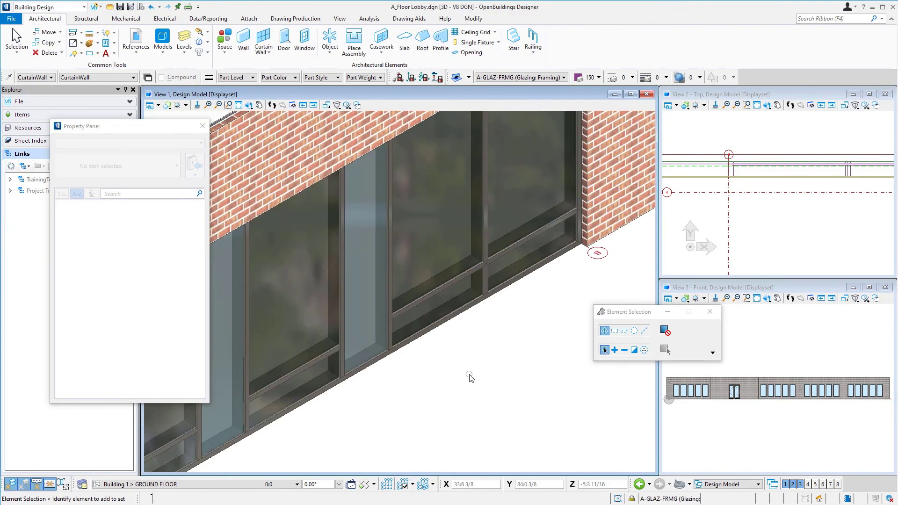
- Apply a Miter All joint at the grid C end of the horizontal mullion beside the grid C side spandrel panel
{"action": "scroll", "coordinate": [470, 377], "scroll_direction": "down", "scroll_amount": 2}
{"action": "scroll", "coordinate": [470, 378], "scroll_direction": "down", "scroll_amount": 2}
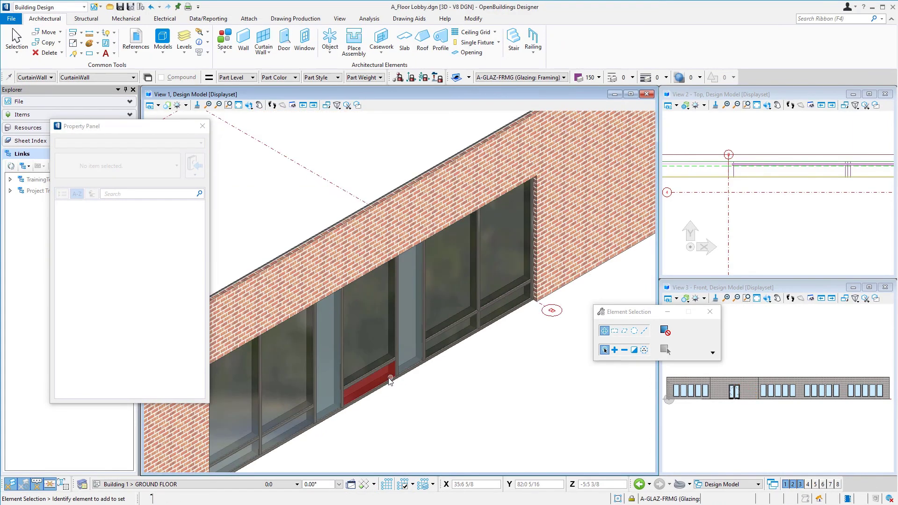
{"action": "left_click", "coordinate": [272, 433]}
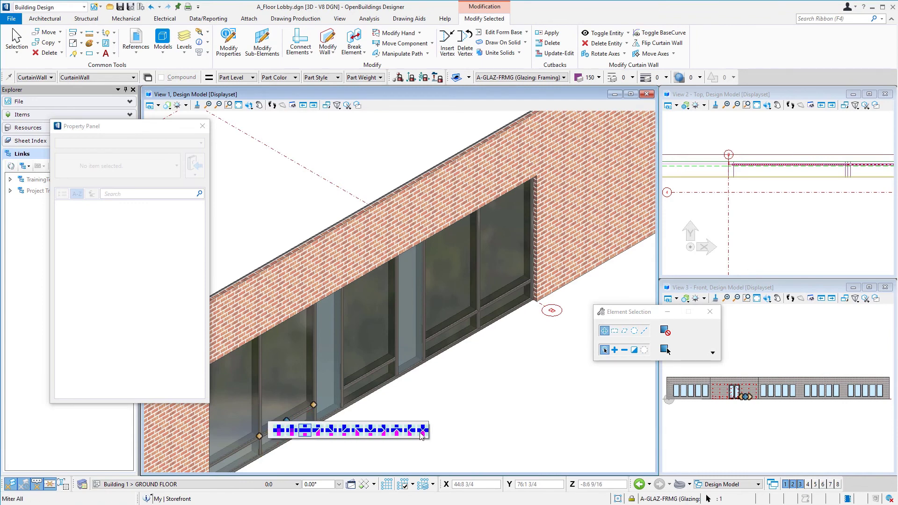
{"action": "key", "text": "Escape"}
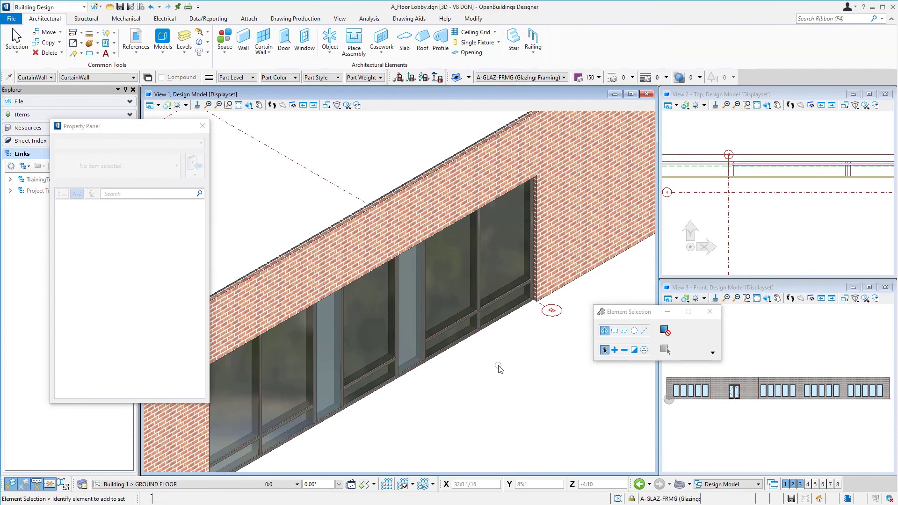
- Rotate View 3 to the Back View and frame the curtain wall in it
{"action": "left_click", "coordinate": [767, 298]}
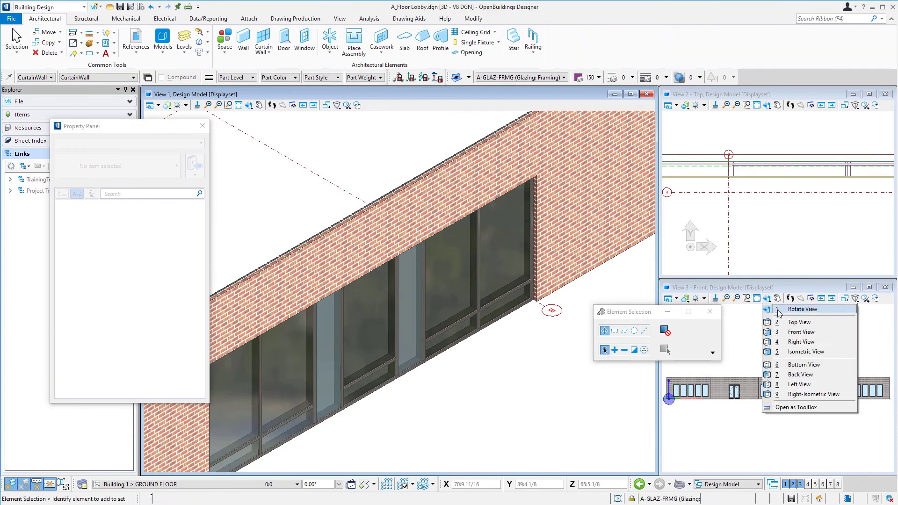
{"action": "left_click", "coordinate": [803, 375]}
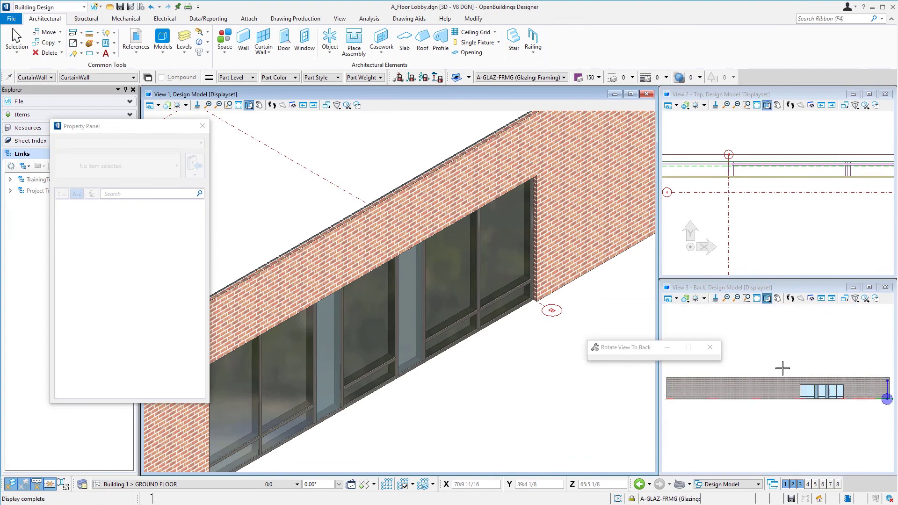
{"action": "left_click", "coordinate": [838, 389]}
{"action": "scroll", "coordinate": [838, 390], "scroll_direction": "up", "scroll_amount": 3}
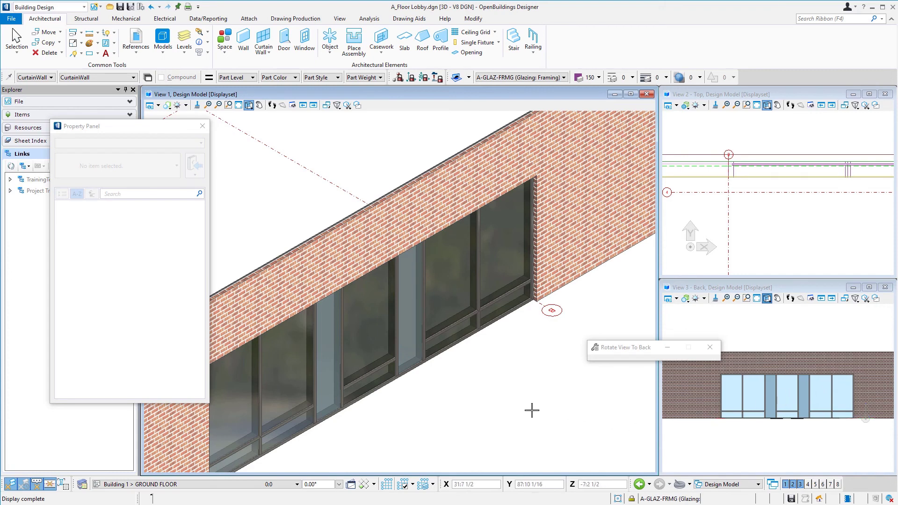
- Rotate View 1 to the Isometric View and fit the whole model in it
{"action": "left_click", "coordinate": [249, 104]}
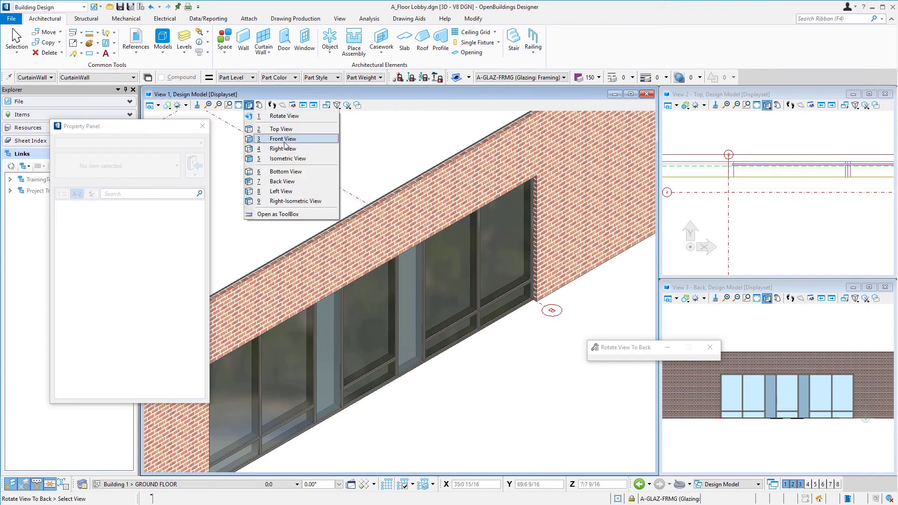
{"action": "left_click", "coordinate": [288, 158]}
{"action": "left_click", "coordinate": [239, 105]}
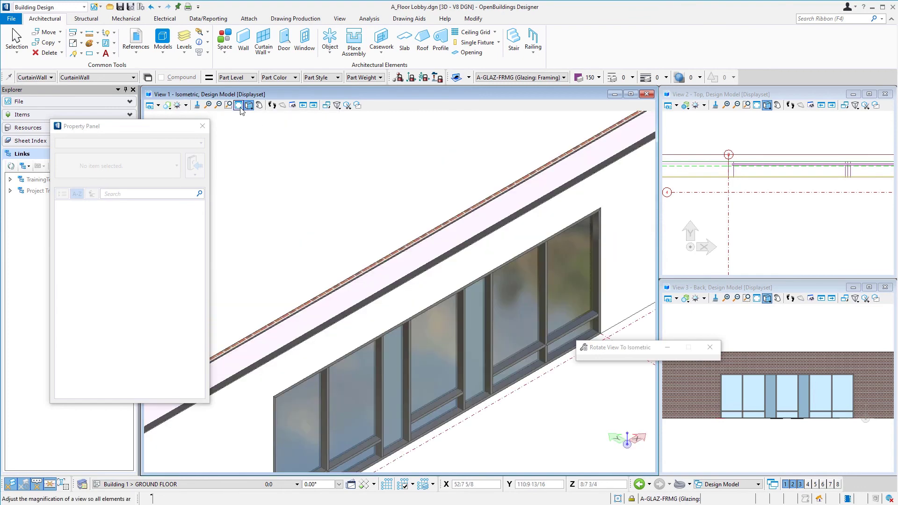